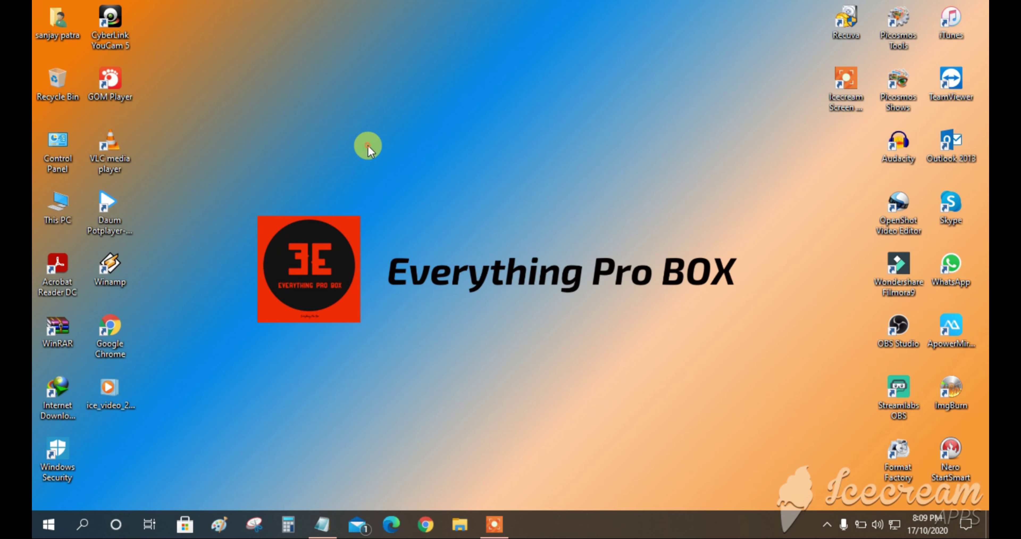
right_click(368, 145)
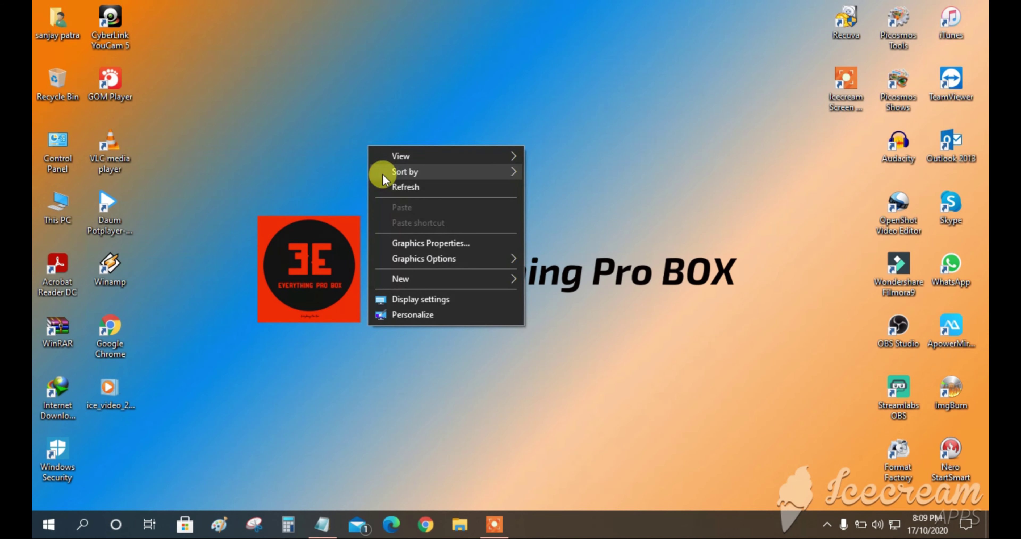
left_click(400, 189)
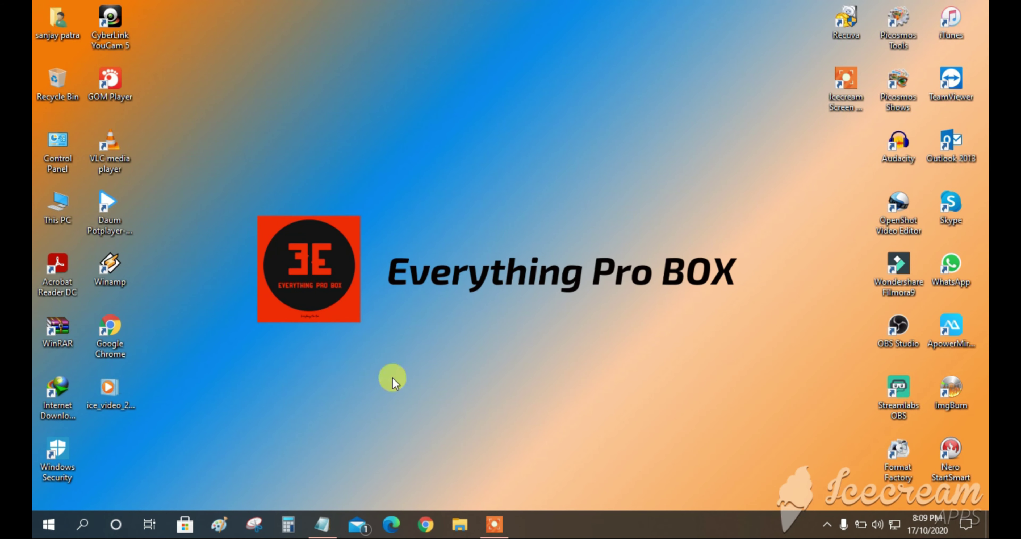
mouse_move(490, 517)
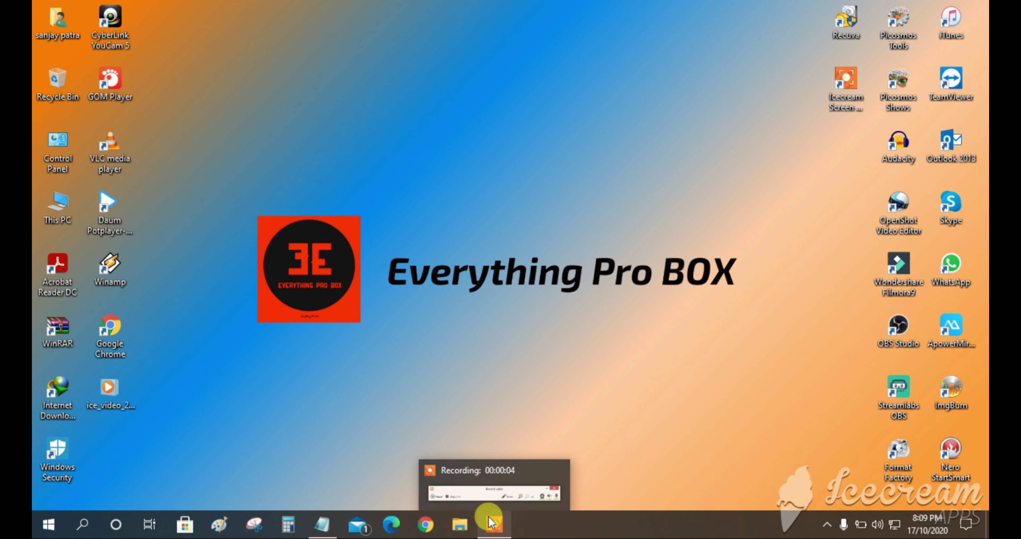
left_click(111, 390)
right_click(278, 268)
left_click(305, 302)
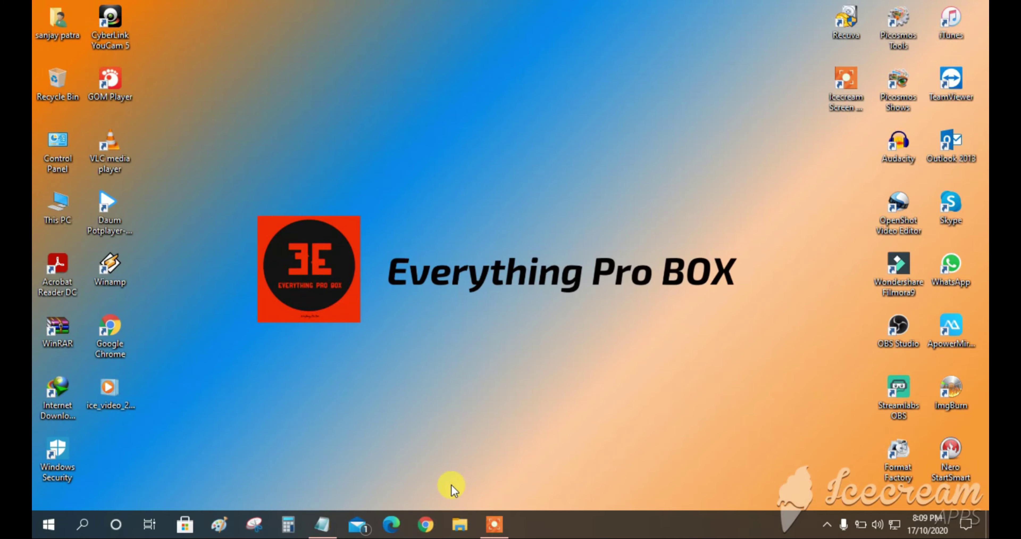
Step: Open Google Chrome and run a Google search for "rufus", the term listed in the open Notepad note
left_click(418, 521)
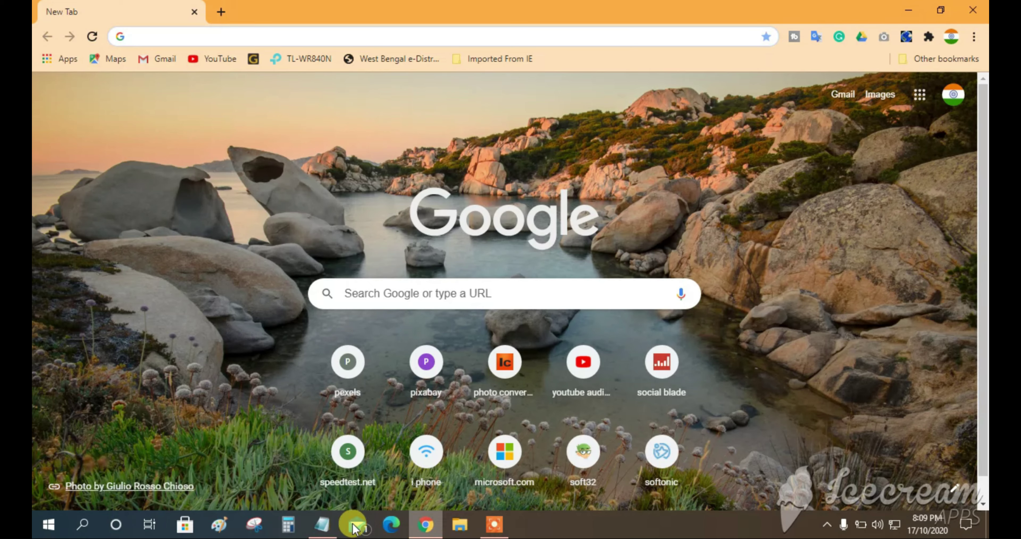
left_click(323, 524)
left_click_drag(208, 325, 179, 329)
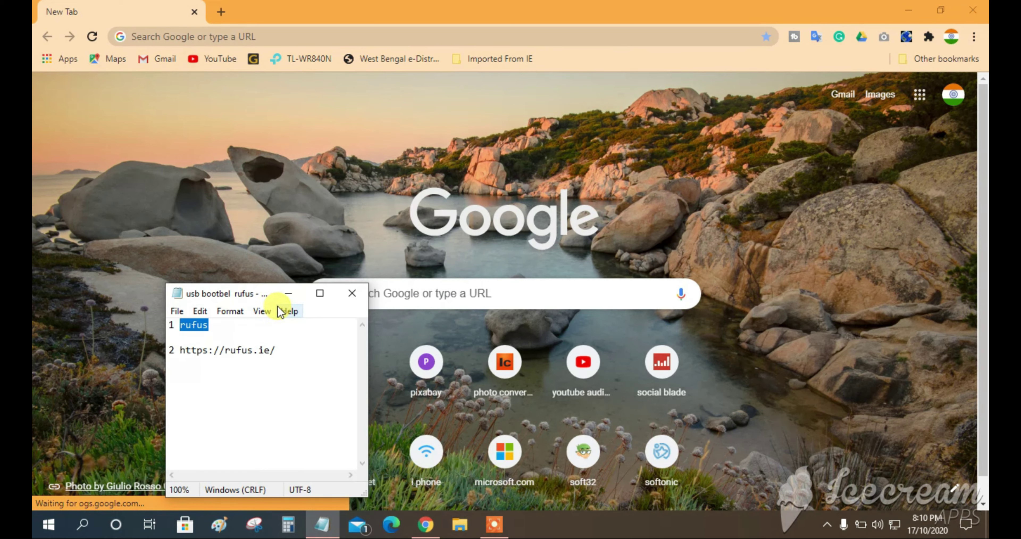
left_click(288, 295)
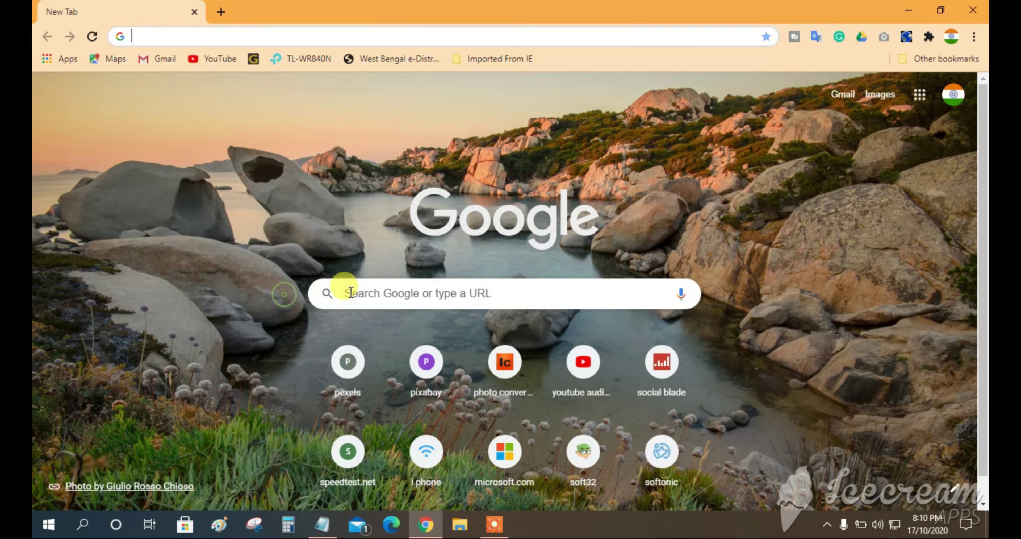
left_click(221, 36)
type("rufus")
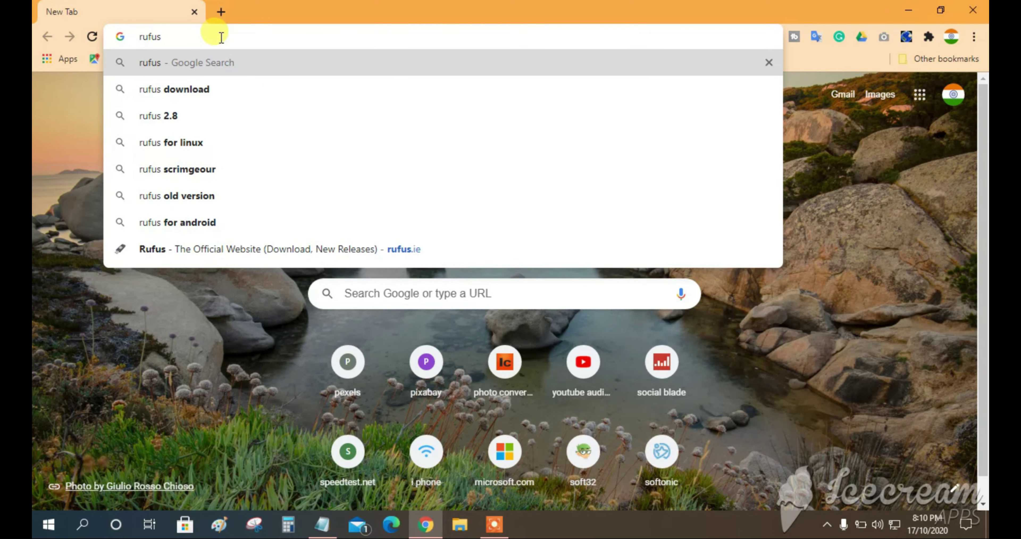
key("Return")
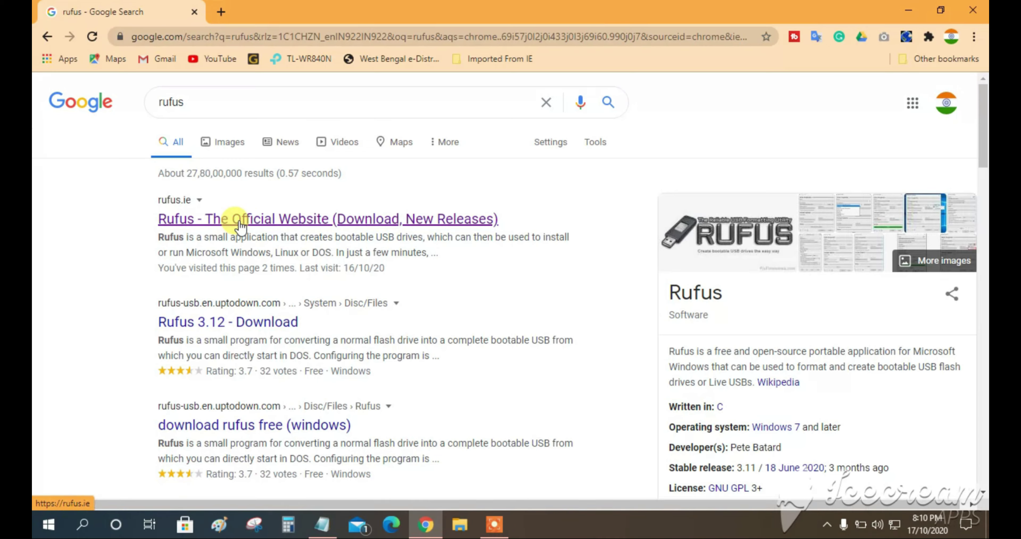
Step: Open the official Rufus website from the search results and go to its Download section
left_click(253, 224)
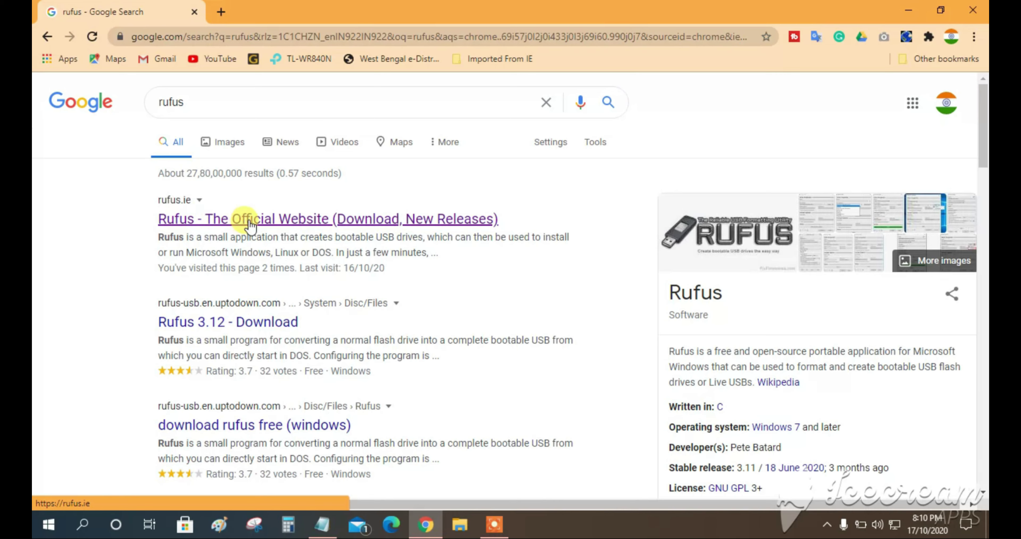
left_click(284, 220)
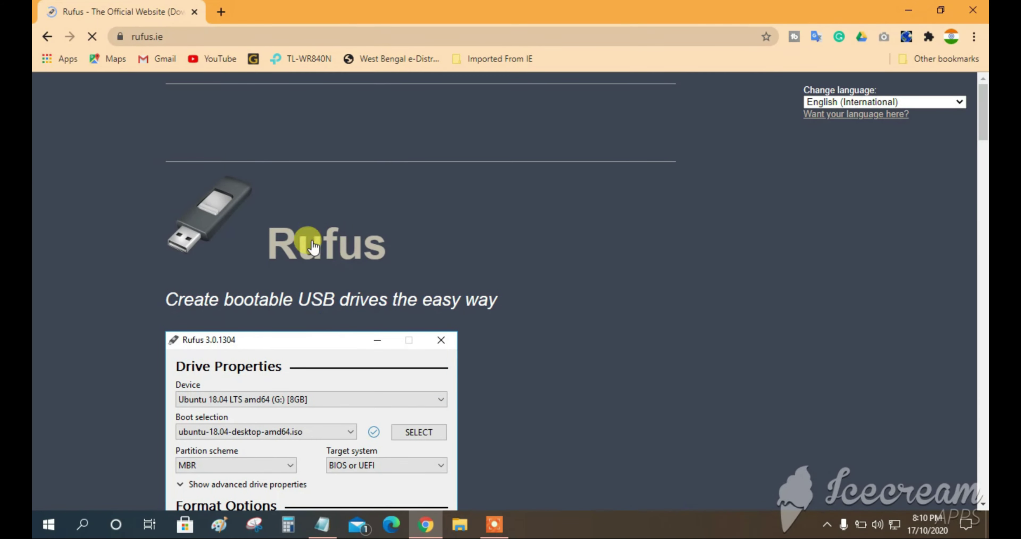
scroll(313, 245, "down", 6)
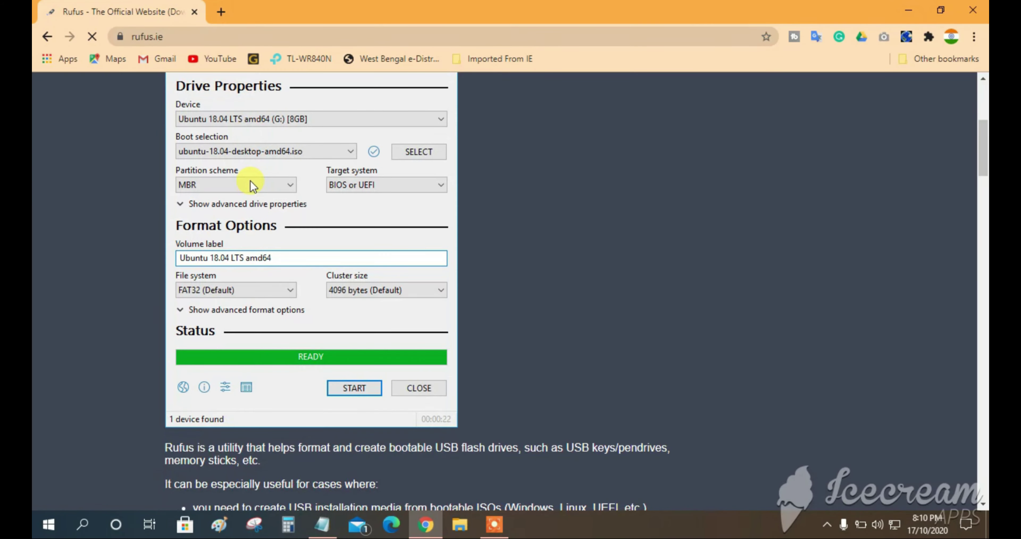
scroll(330, 378, "down", 8)
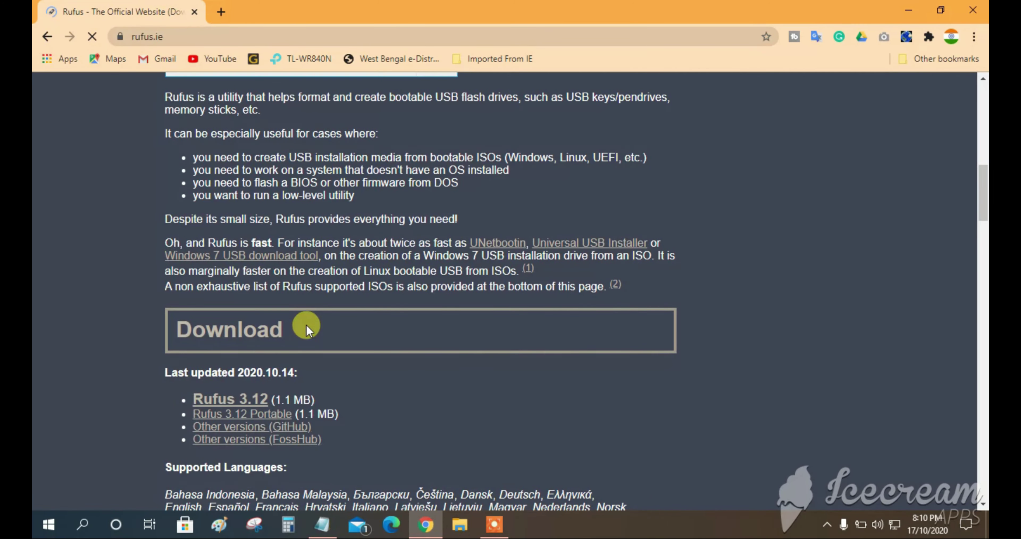
scroll(284, 336, "down", 3)
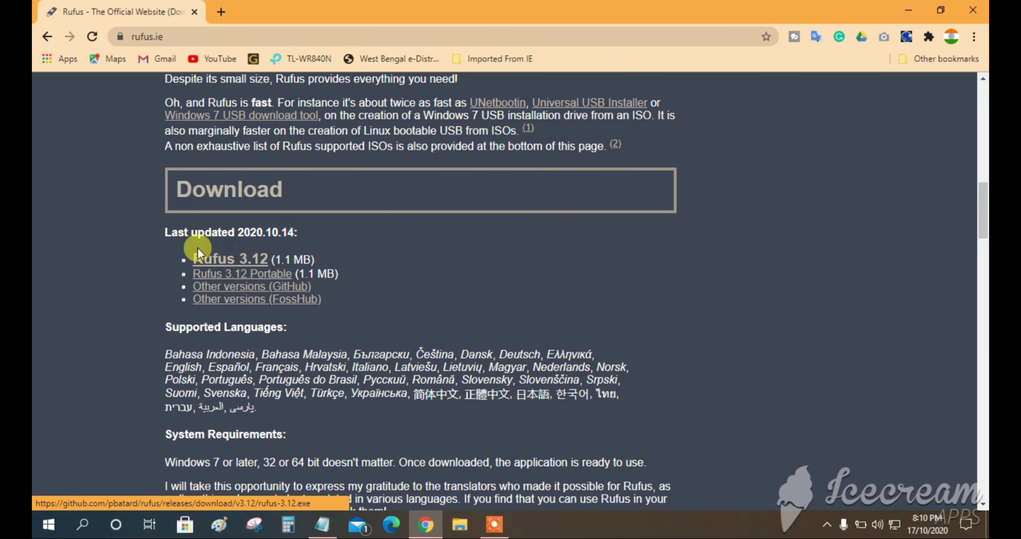
left_click(494, 531)
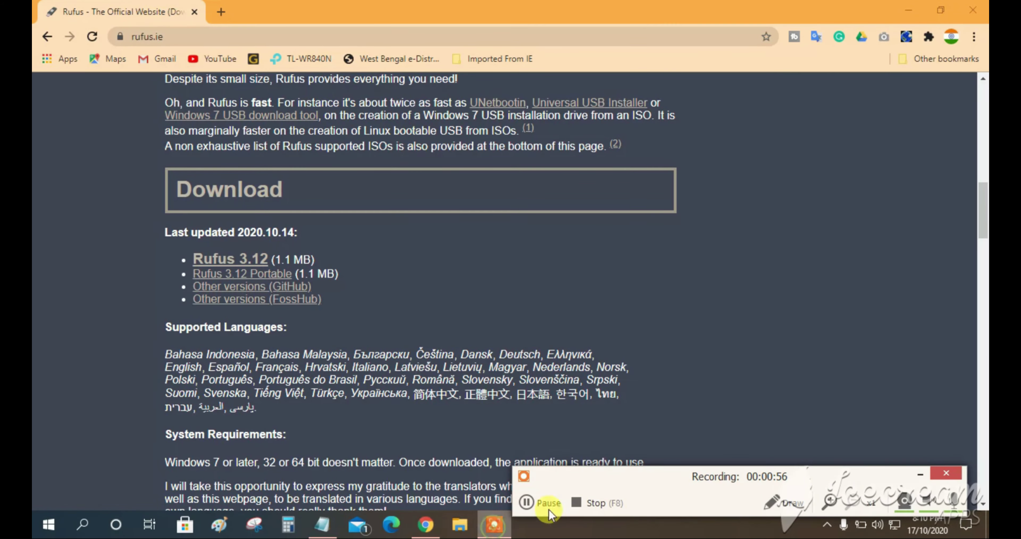
left_click(772, 502)
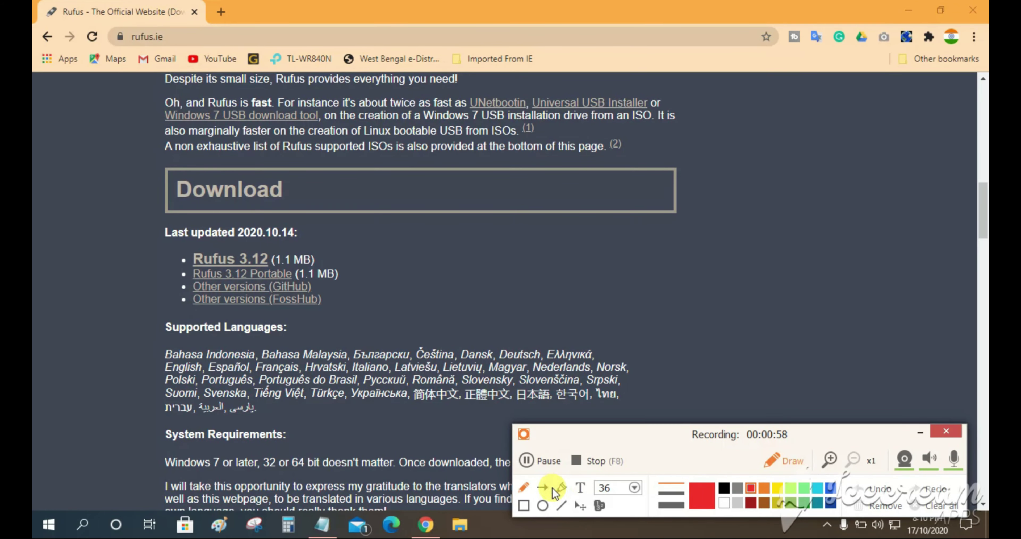
left_click(542, 490)
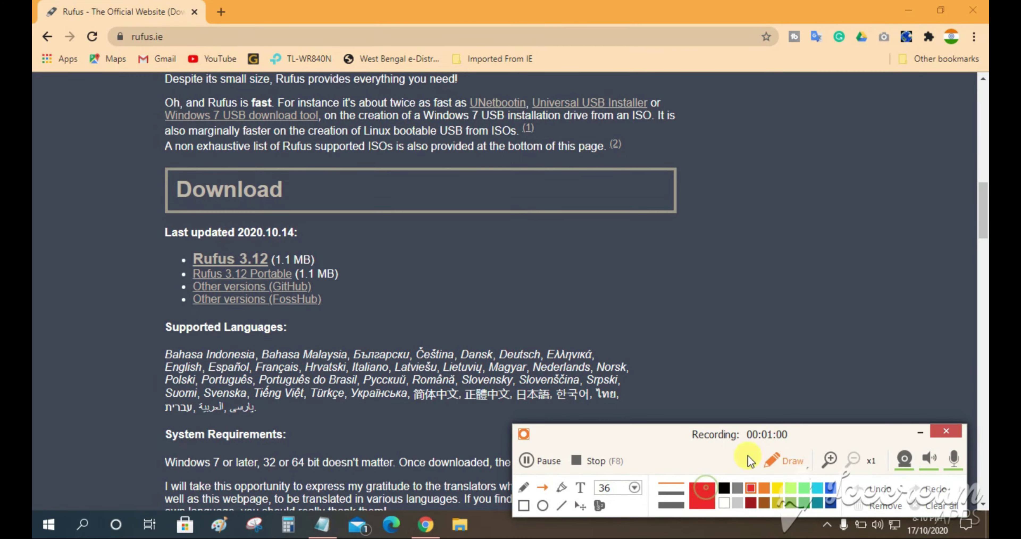
left_click(918, 430)
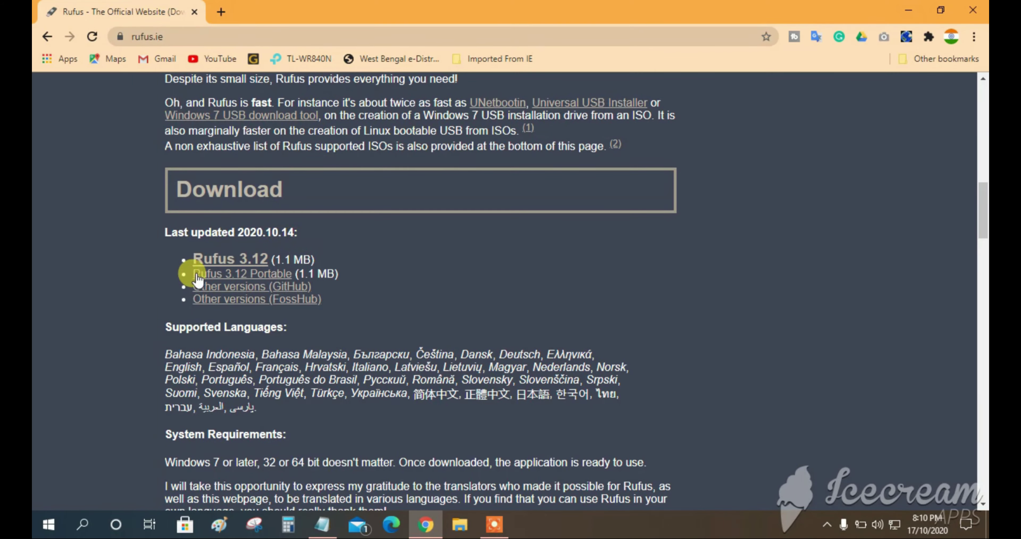
left_click(112, 262)
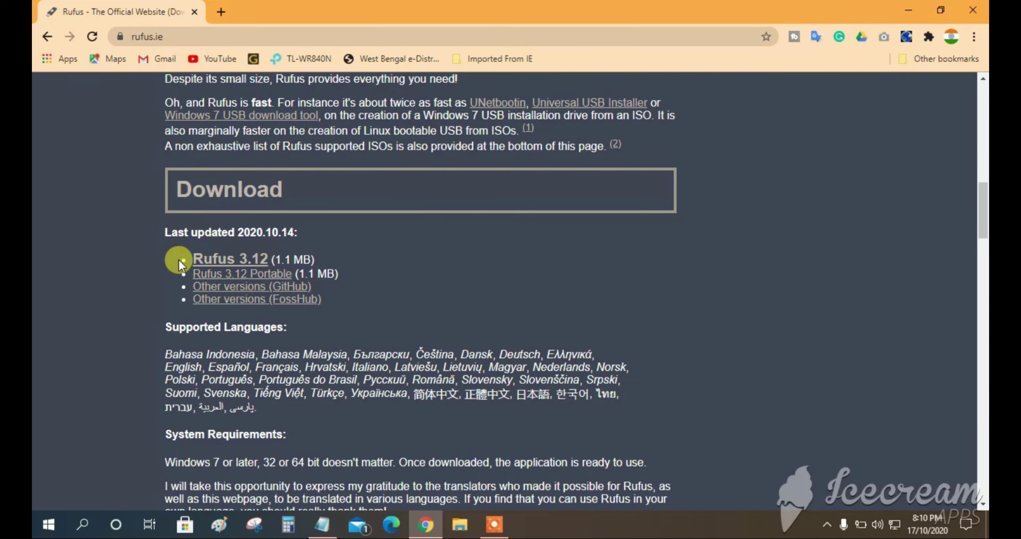
left_click_drag(71, 283, 158, 264)
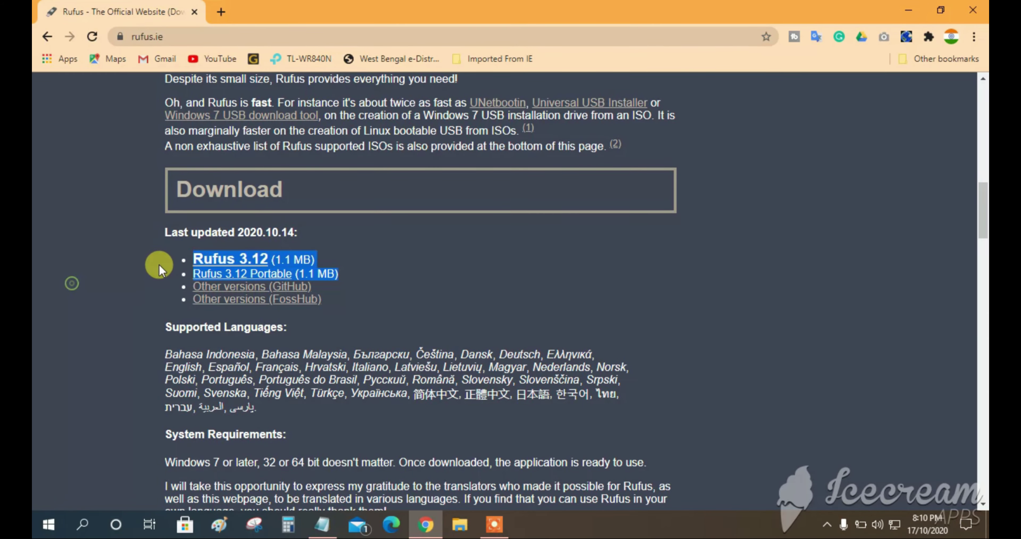
left_click(404, 253)
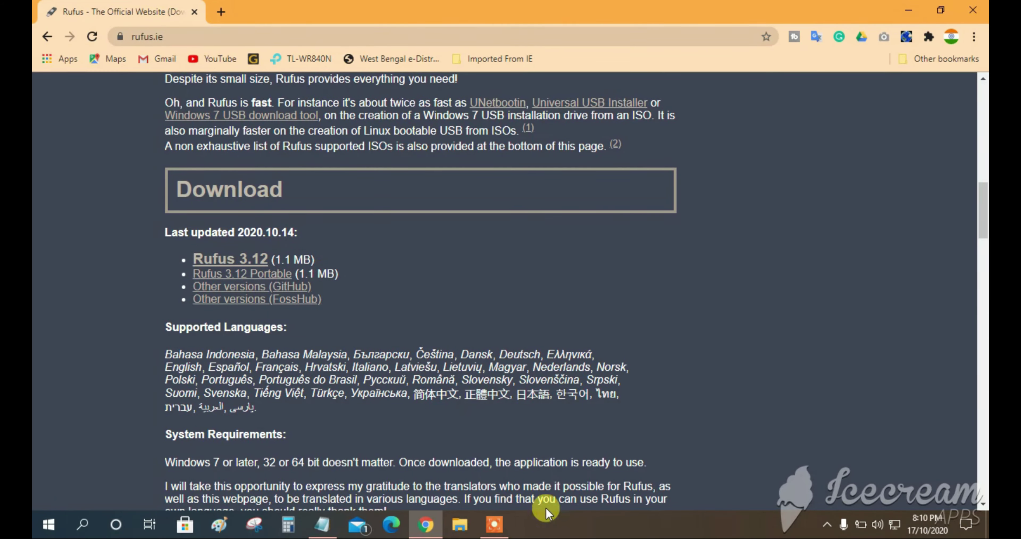
left_click(494, 524)
left_click(775, 459)
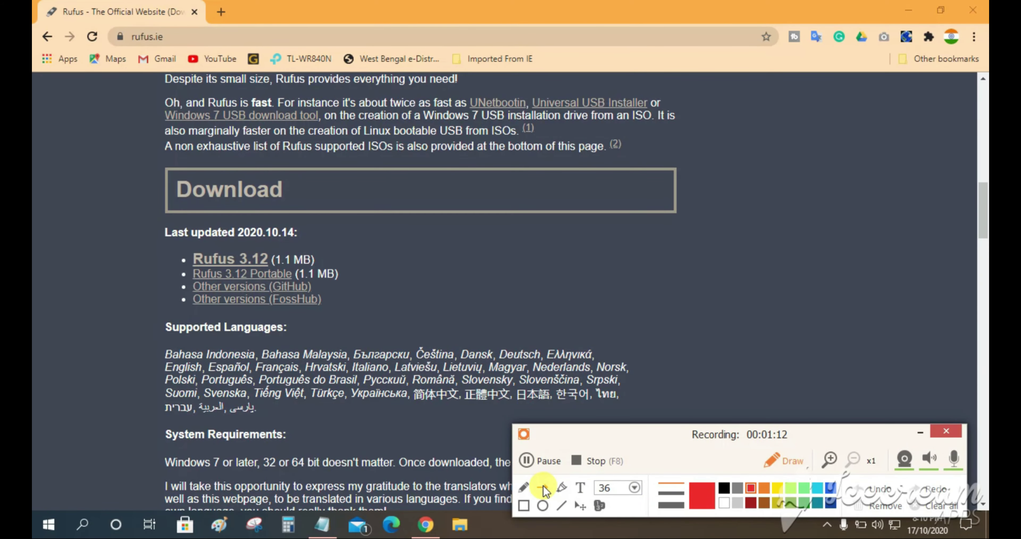
left_click(544, 485)
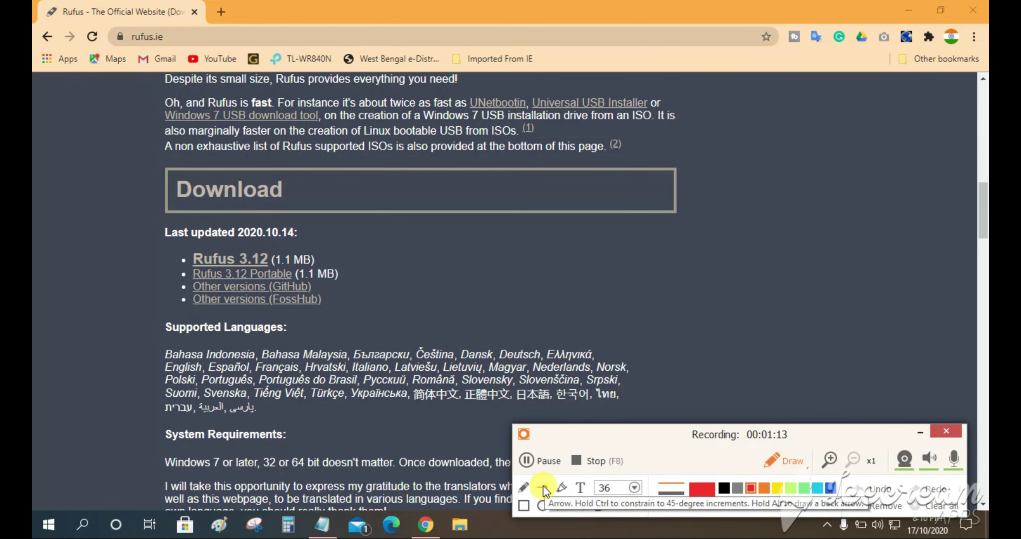
left_click(679, 484)
left_click(701, 493)
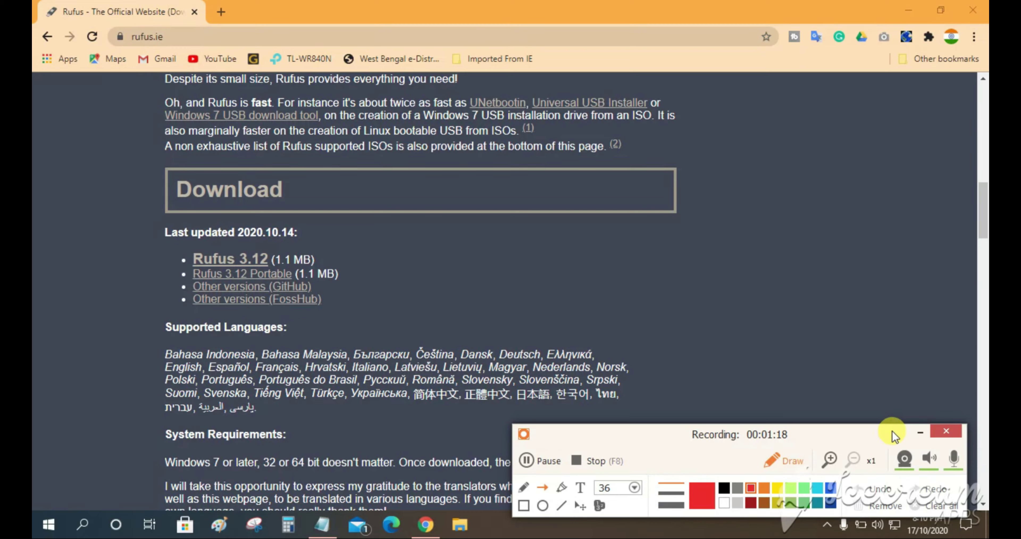
left_click(914, 431)
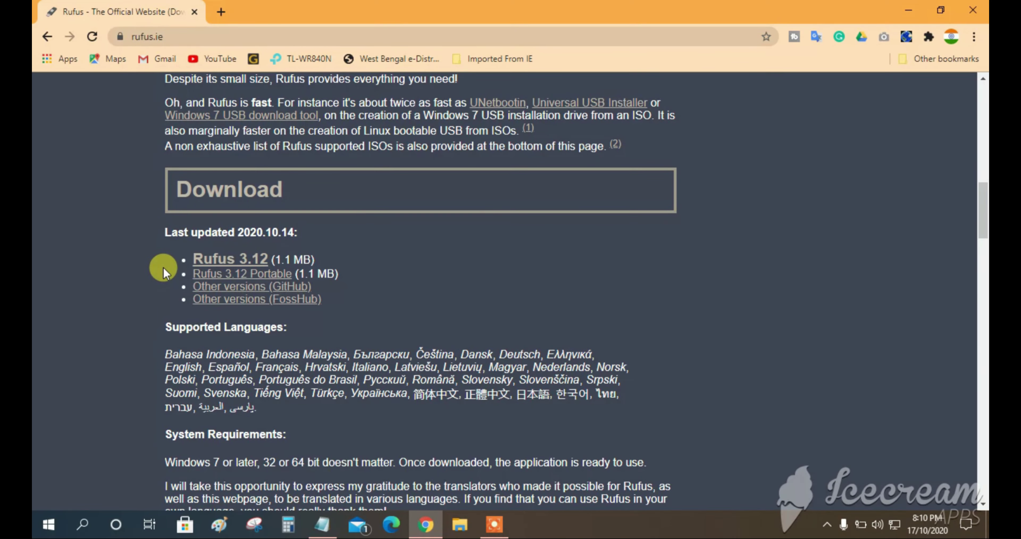
Step: Download the standard Rufus 3.12 release and save it as rufus-3.12 in the Downloads folder
left_click_drag(106, 278, 214, 258)
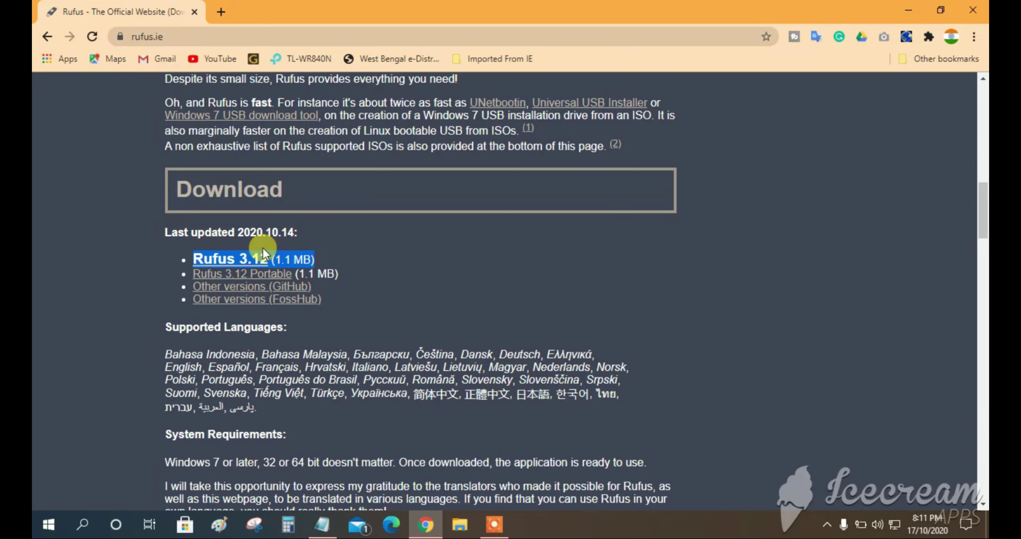
left_click(229, 261)
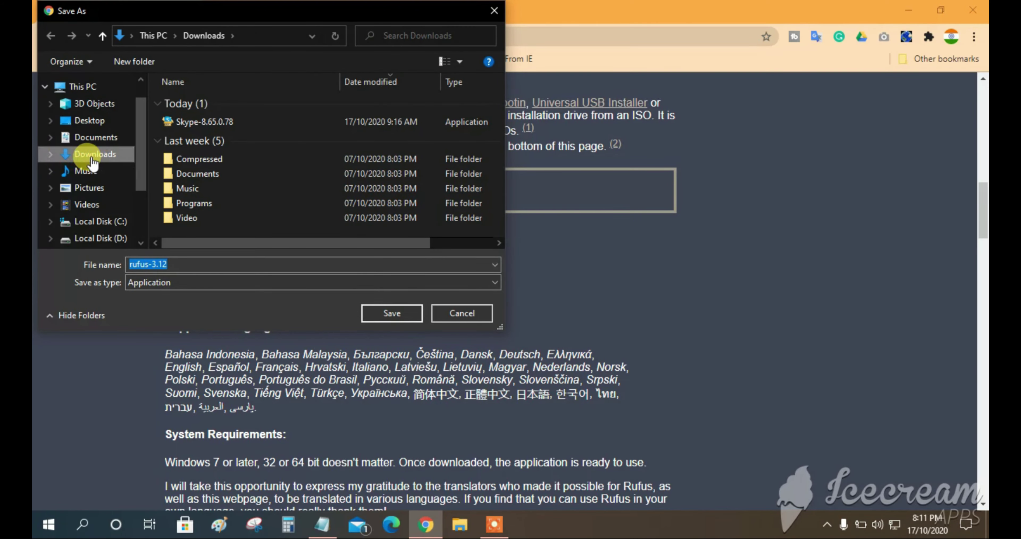
left_click(384, 313)
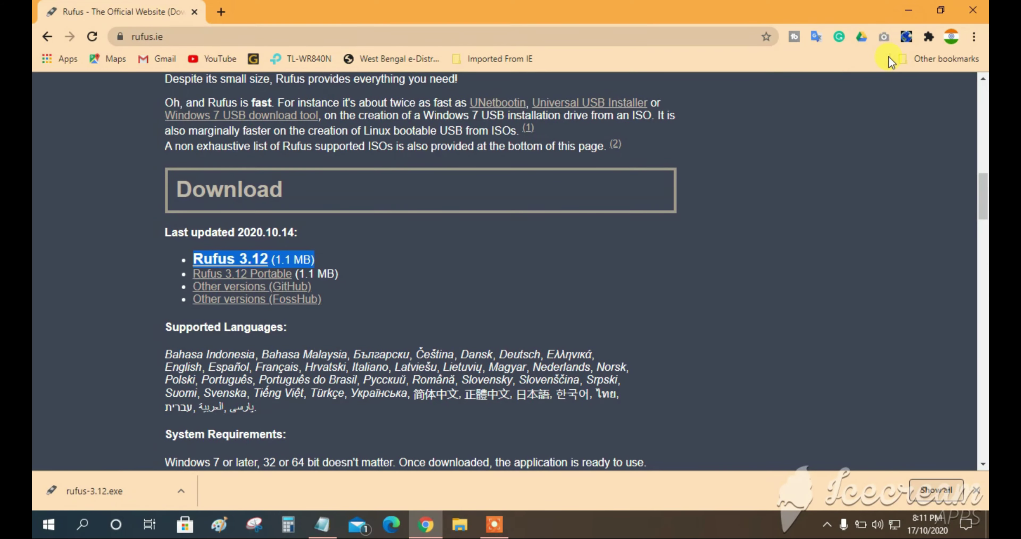
Step: Close the browser and open the Downloads folder inside the personal user folder in File Explorer
left_click(973, 10)
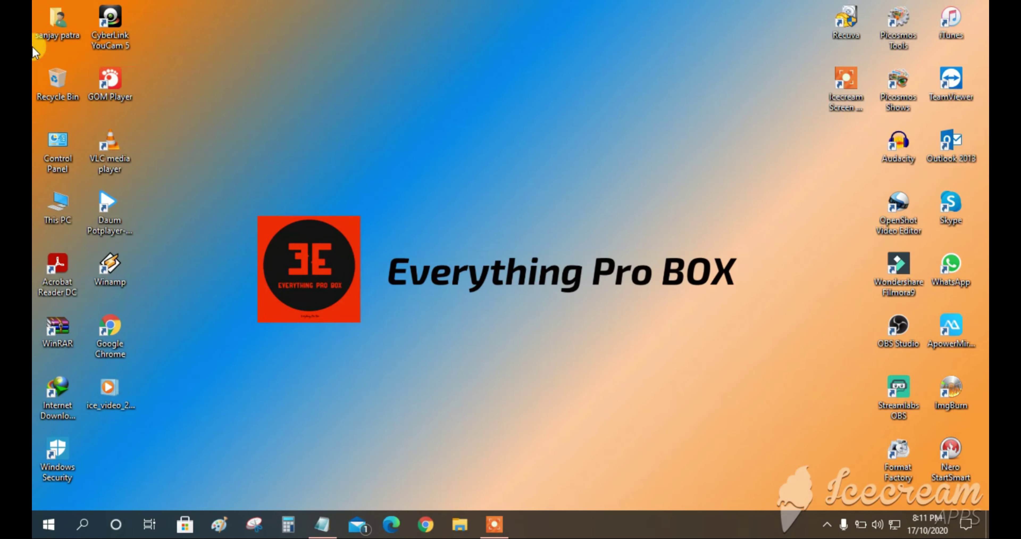
double_click(62, 35)
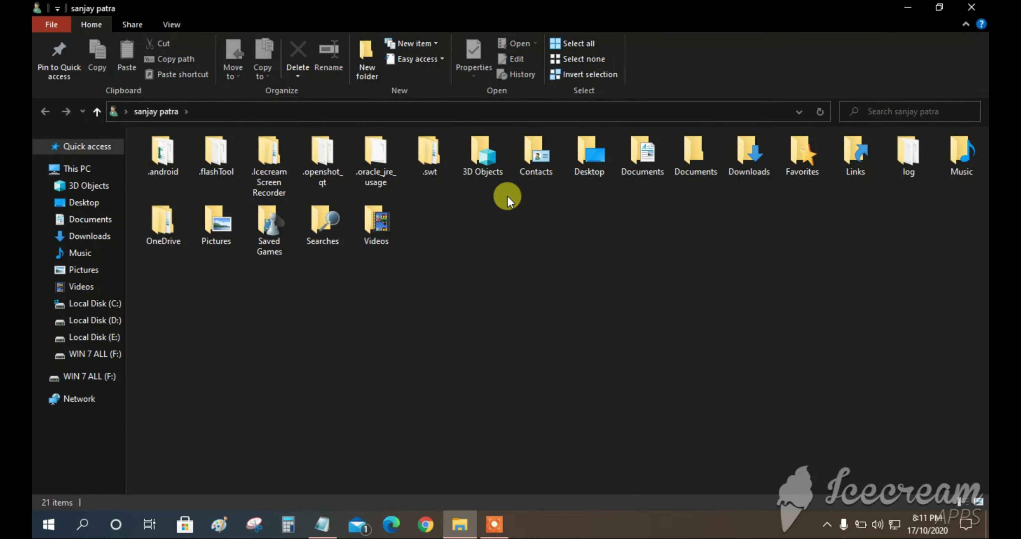
double_click(745, 152)
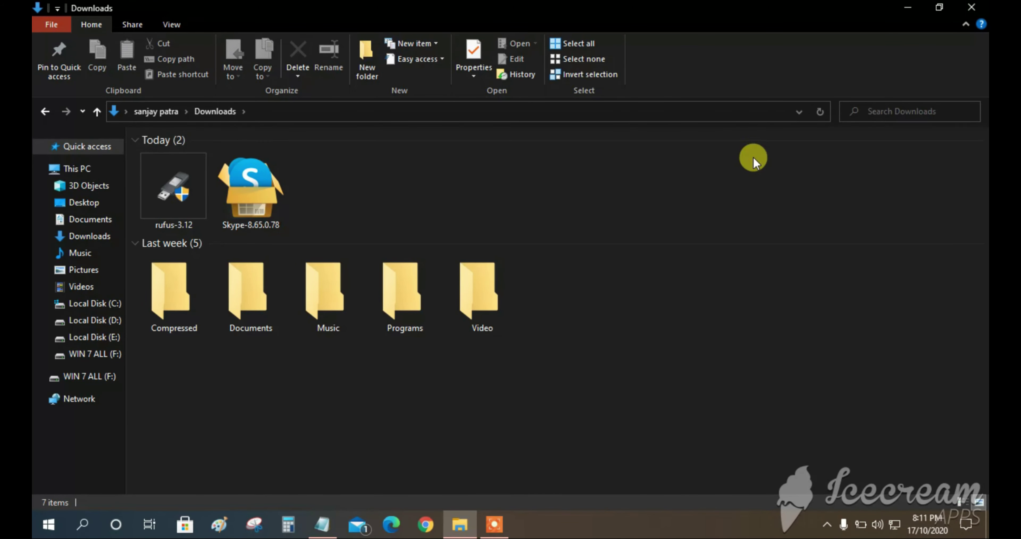
Step: Run rufus-3.12 as administrator and allow Rufus to check for application updates online
right_click(189, 197)
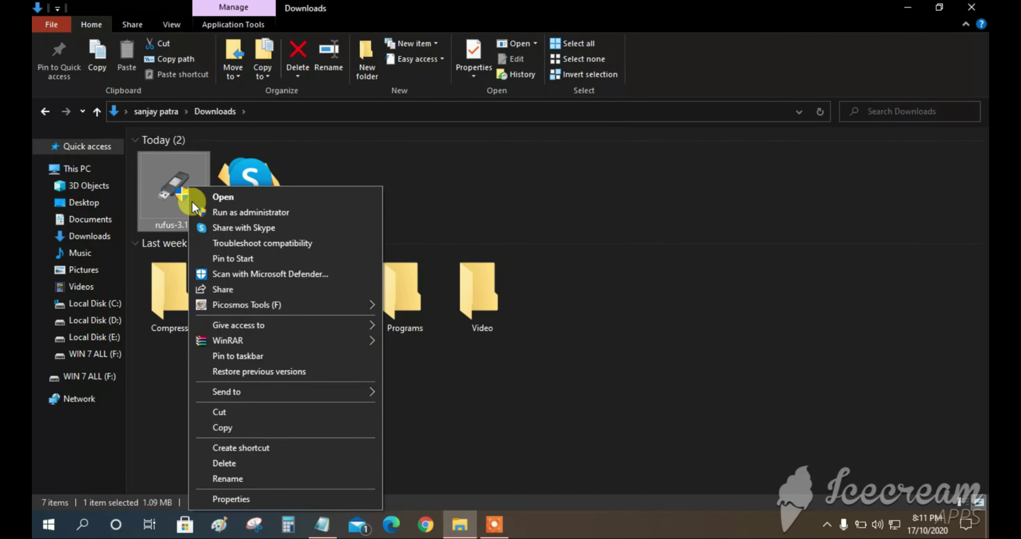
left_click(249, 213)
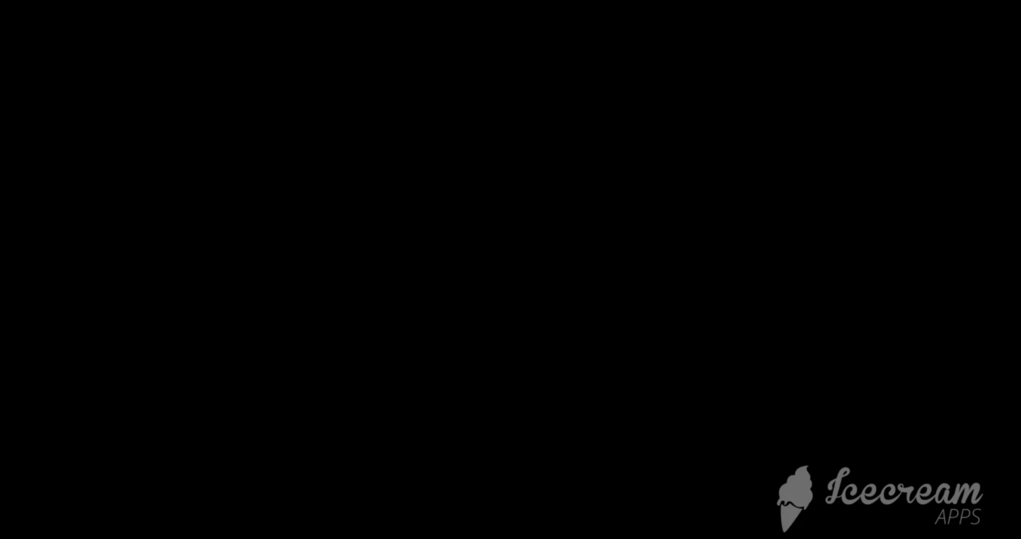
left_click(405, 353)
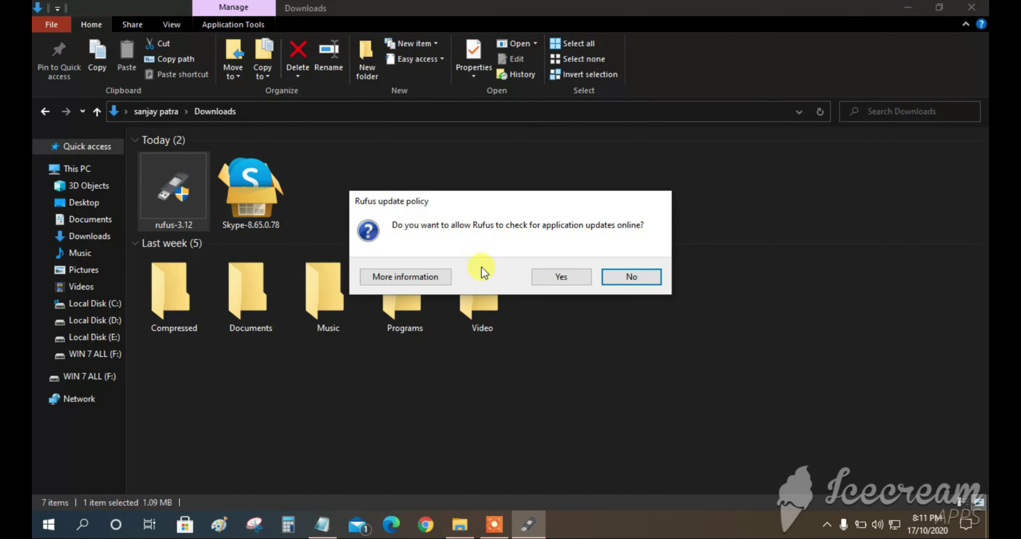
left_click(560, 277)
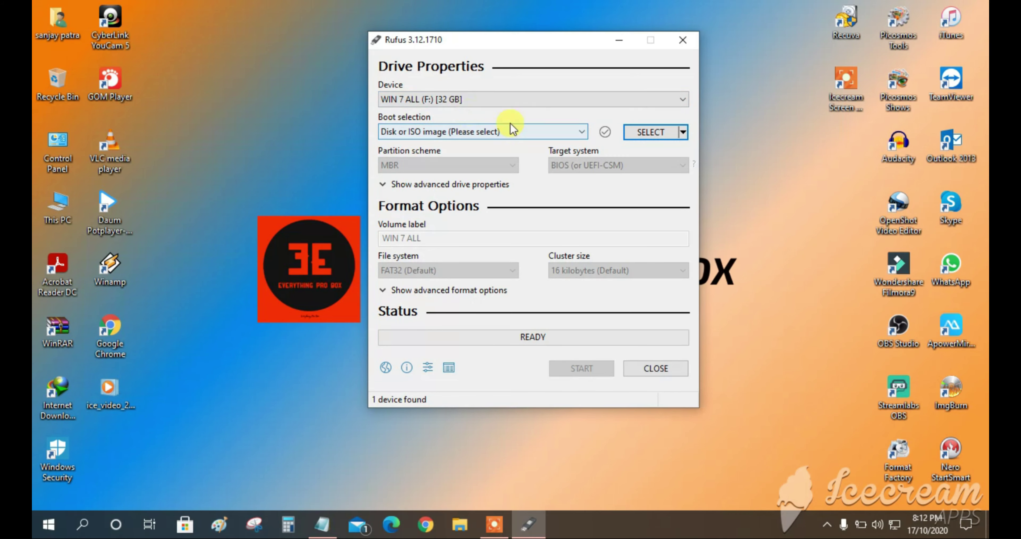
right_click(261, 150)
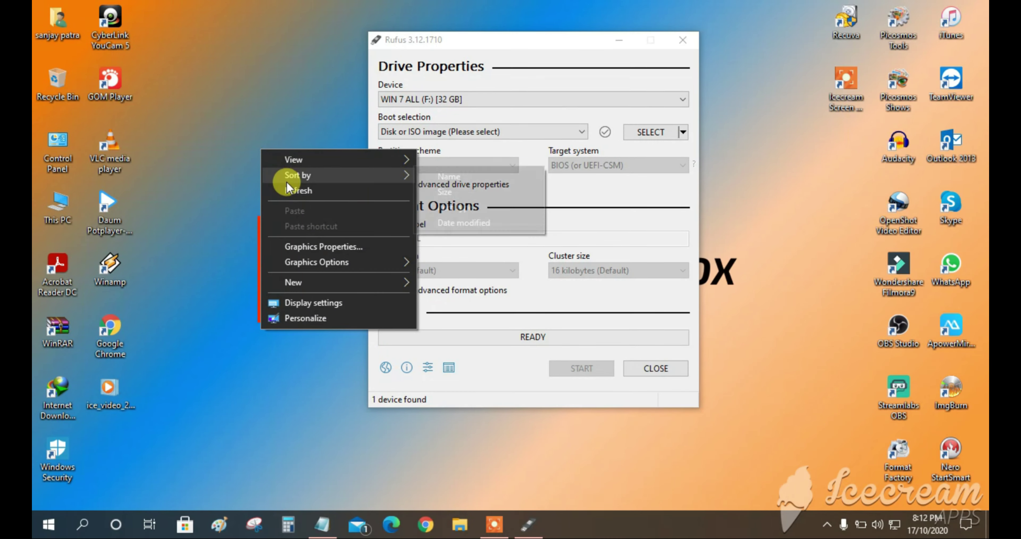
left_click(289, 189)
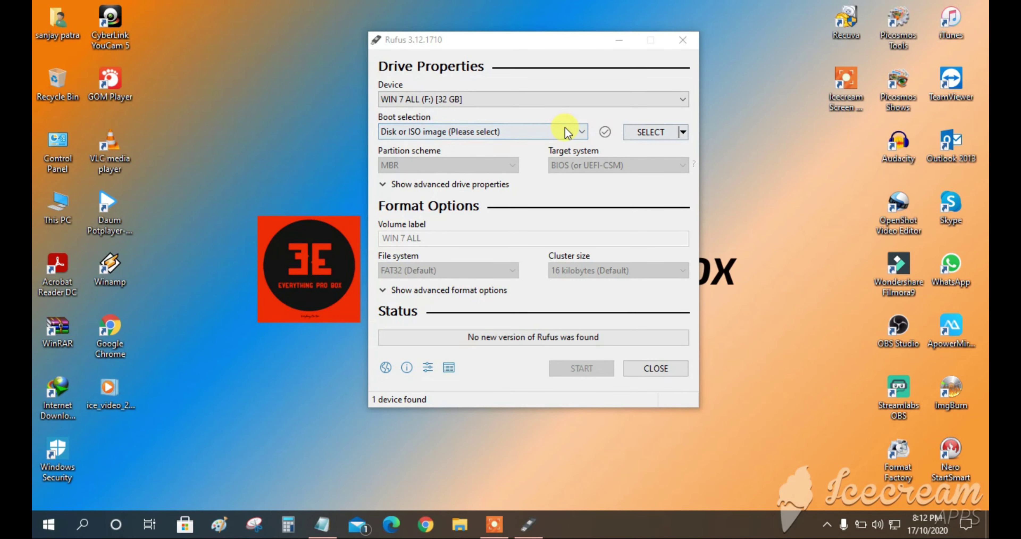
Step: Load the ISO image "Windows 10 pro x64-x32 bit" from the folder D:\1 apps\win 10 all as the boot selection
left_click(581, 134)
left_click(395, 132)
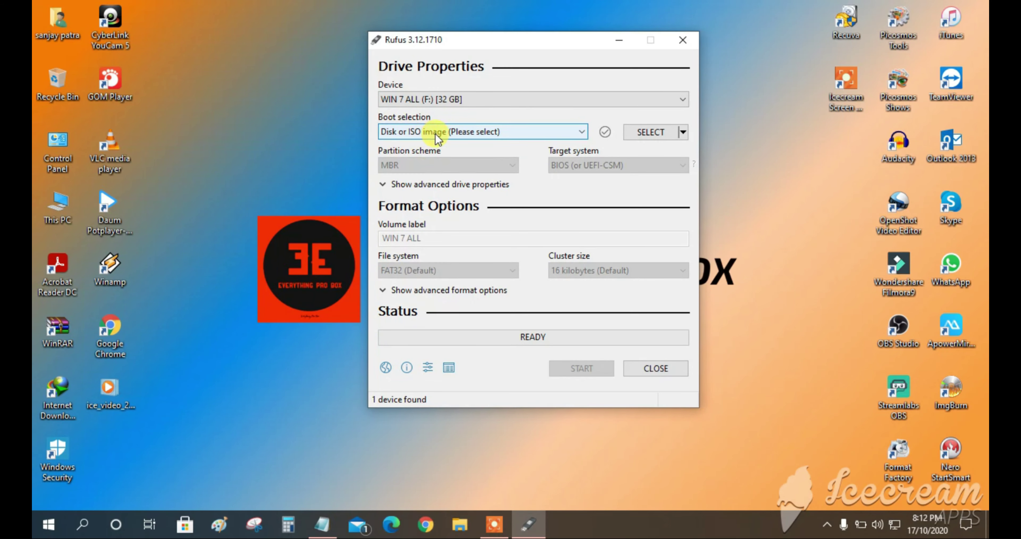
left_click(676, 130)
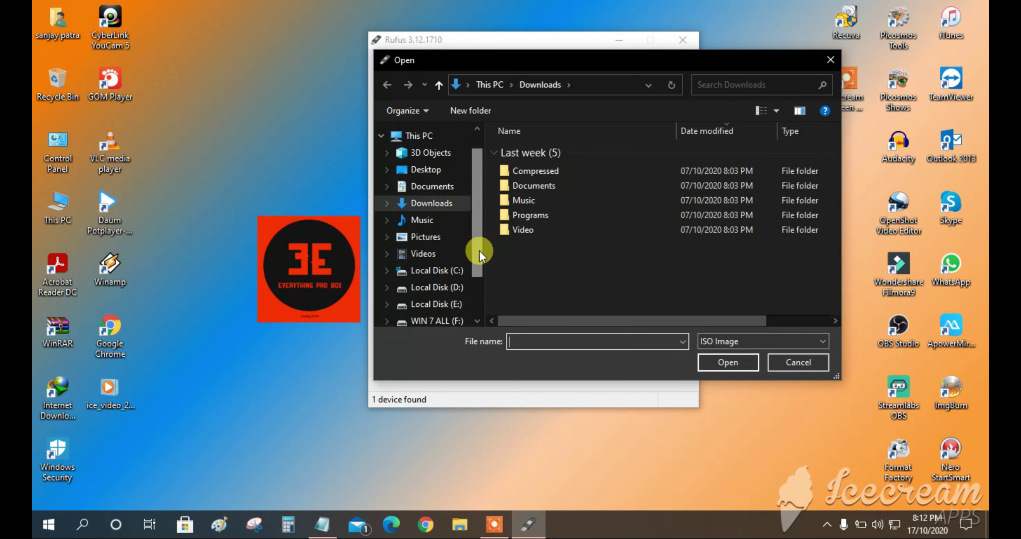
scroll(480, 250, "down", 1)
left_click(429, 248)
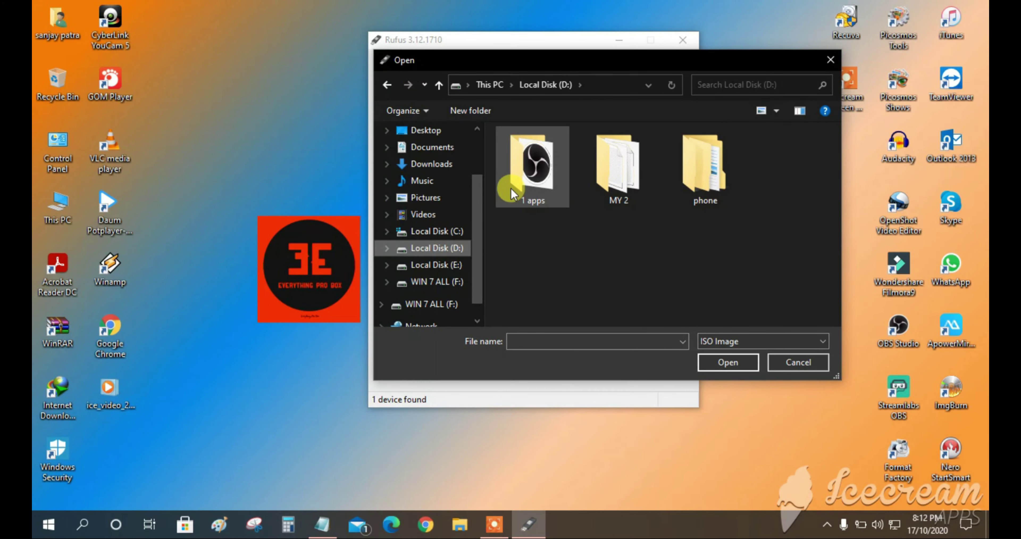
double_click(538, 189)
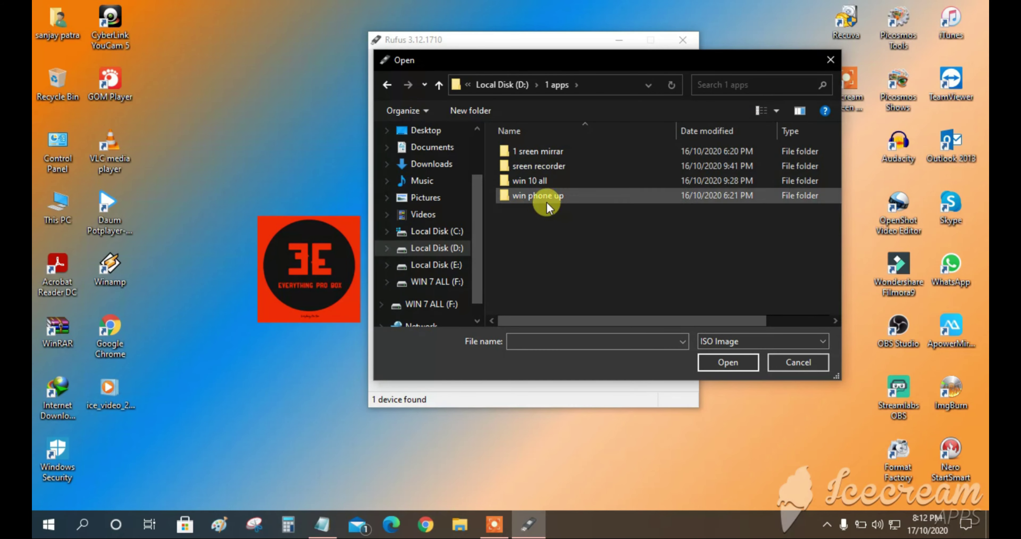
left_click(776, 110)
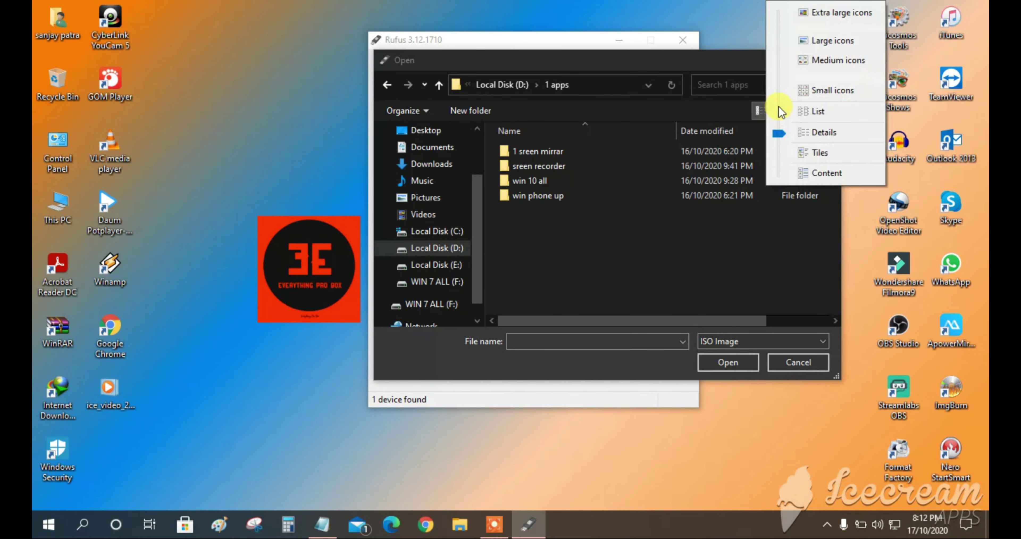
left_click(812, 69)
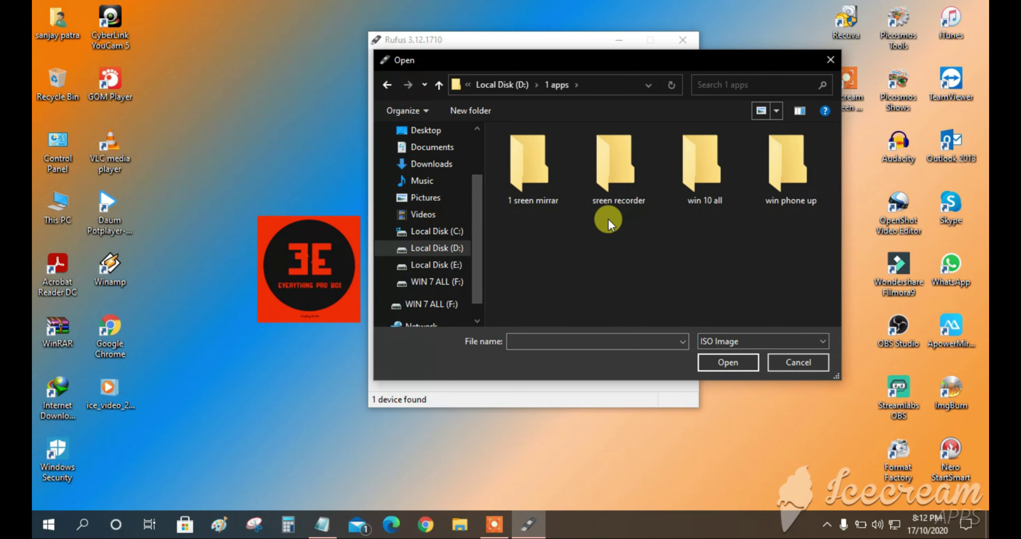
double_click(736, 187)
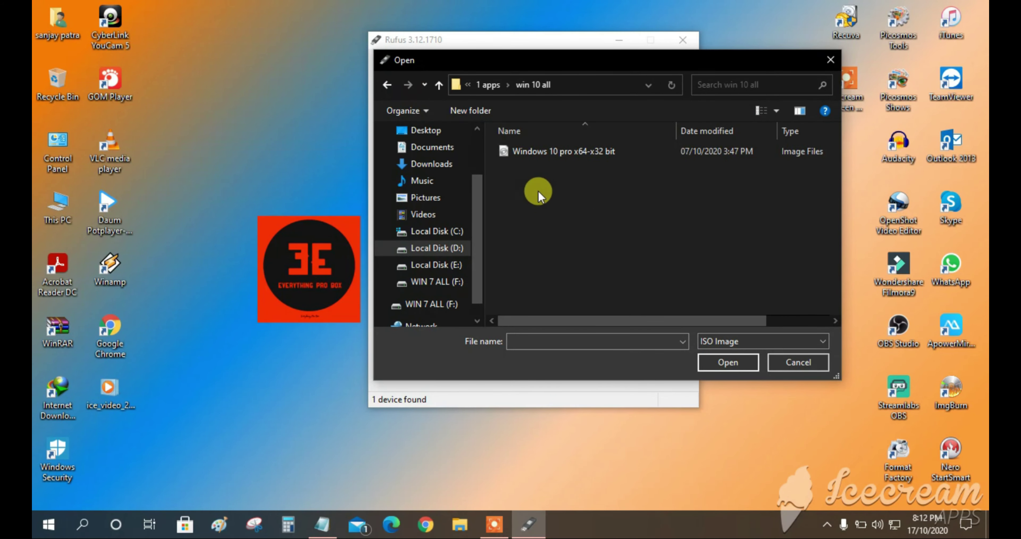
left_click(544, 145)
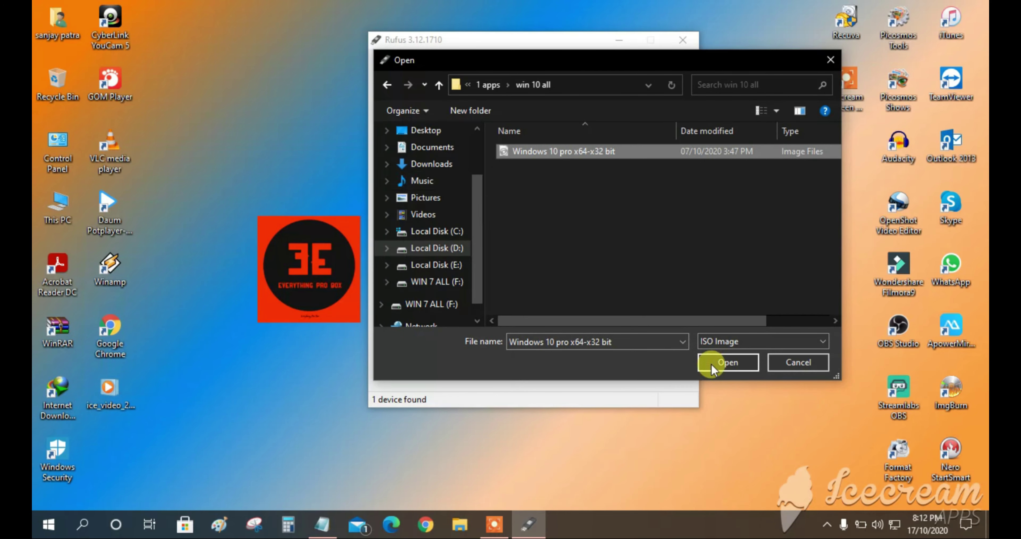
left_click(741, 368)
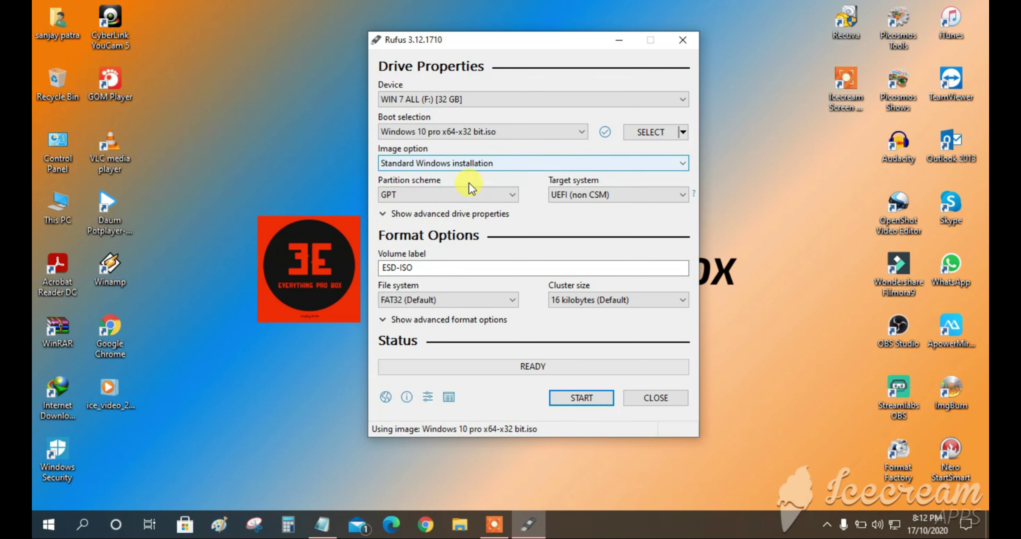
left_click(507, 194)
left_click(507, 193)
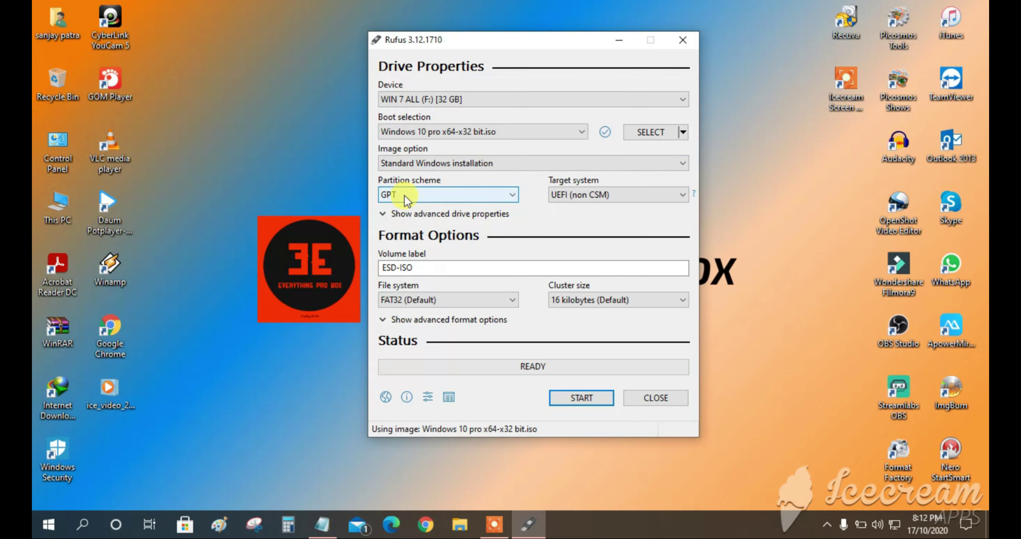
left_click(512, 194)
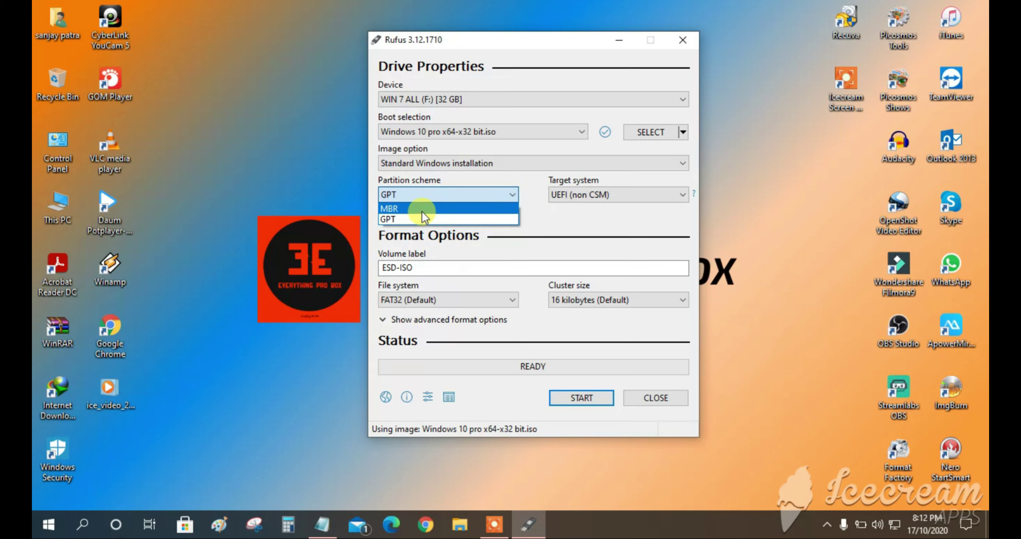
left_click(509, 196)
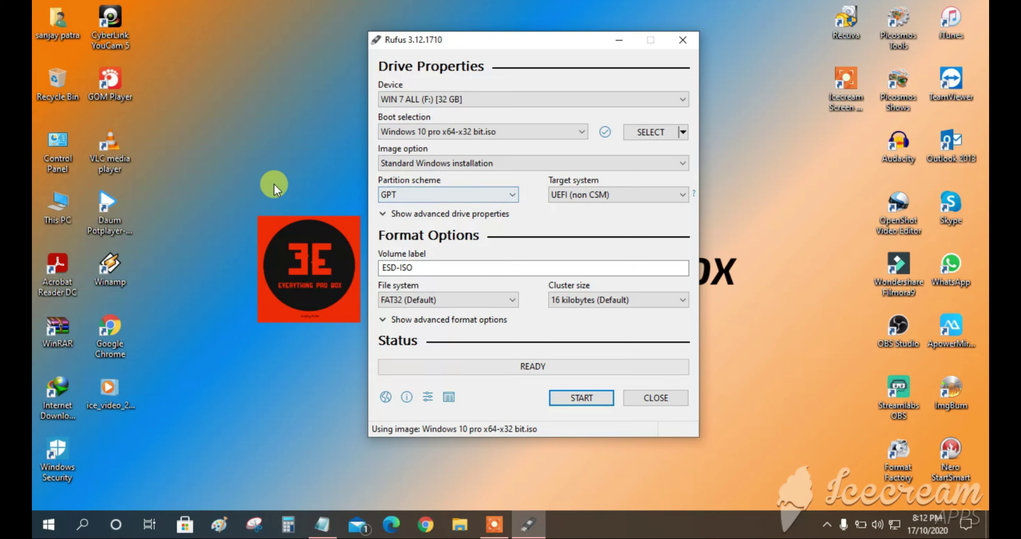
left_click(217, 154)
right_click(218, 153)
left_click(240, 202)
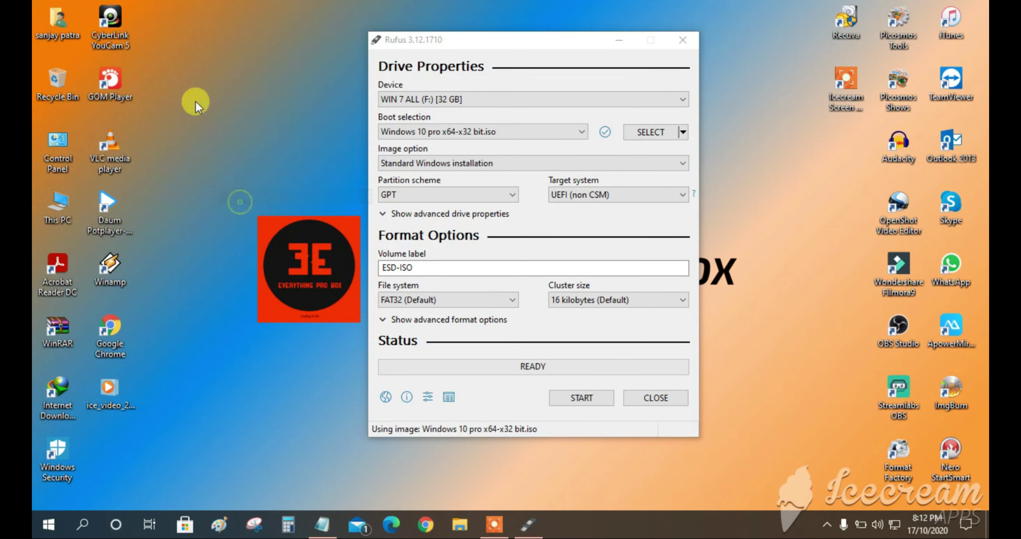
left_click(393, 194)
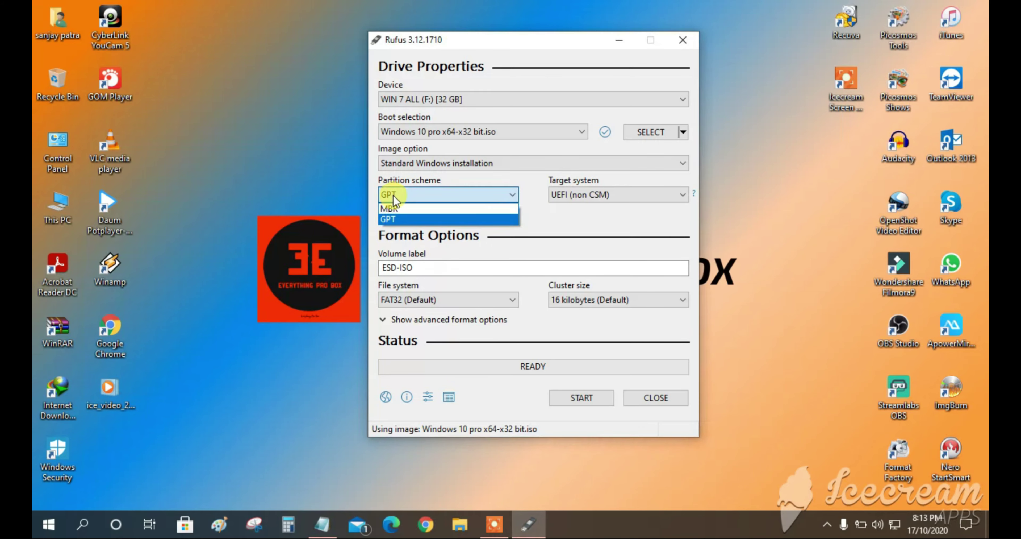
left_click(412, 193)
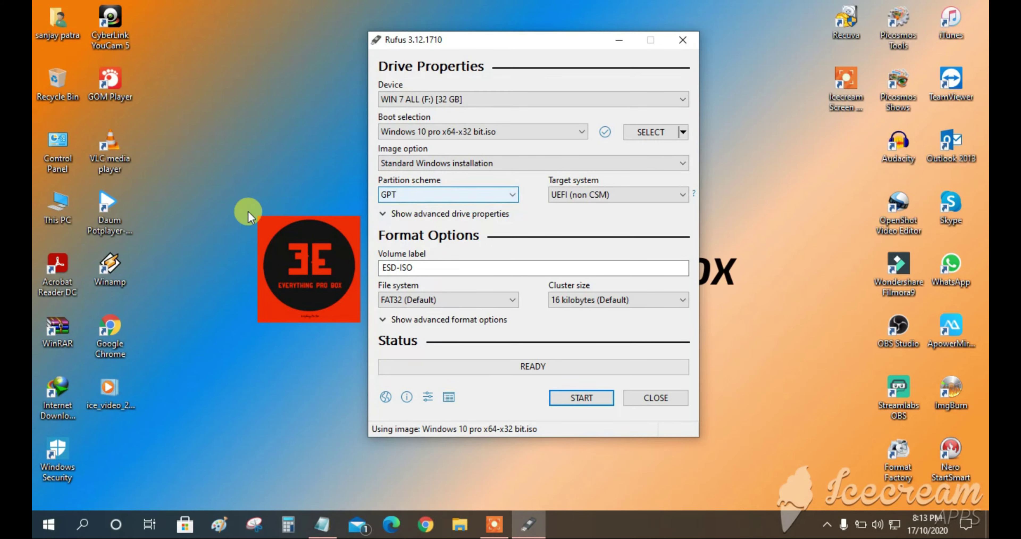
Step: Open Computer Management for This PC and go to Disk Management
right_click(63, 212)
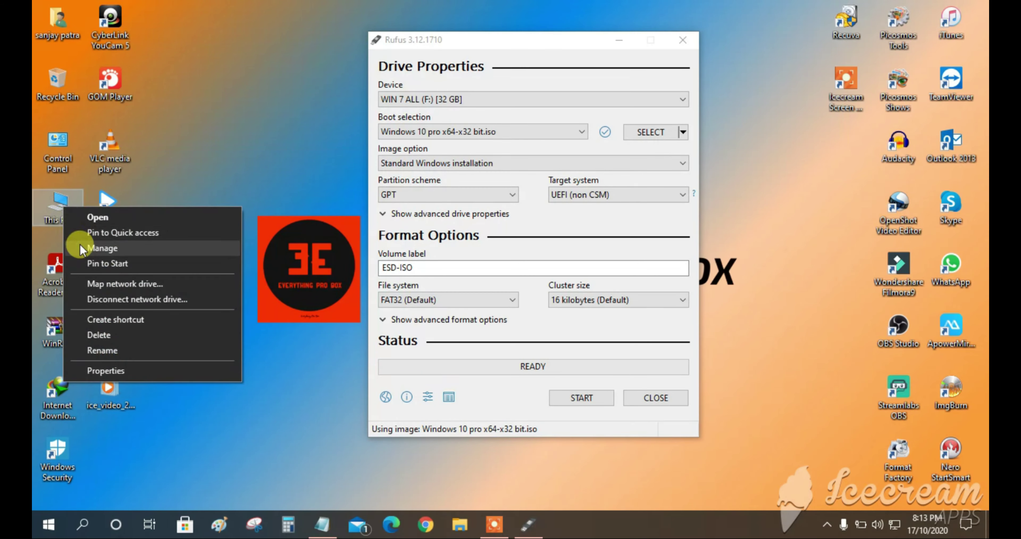
left_click(102, 248)
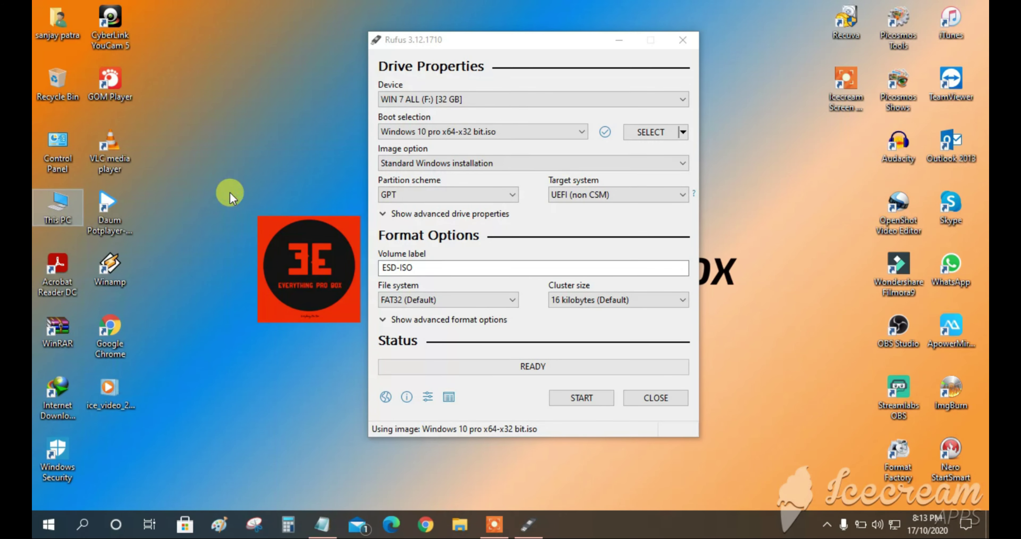
right_click(68, 208)
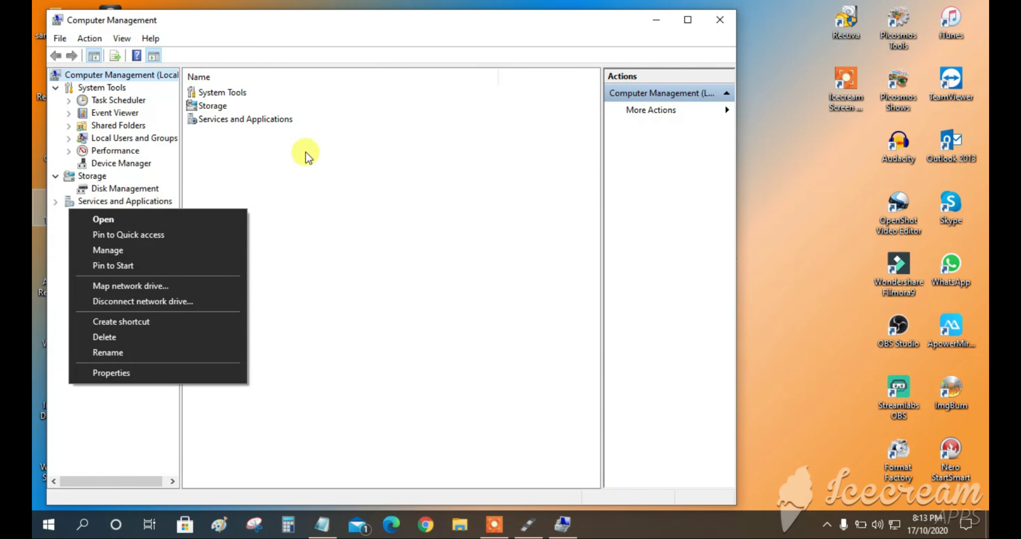
left_click(306, 155)
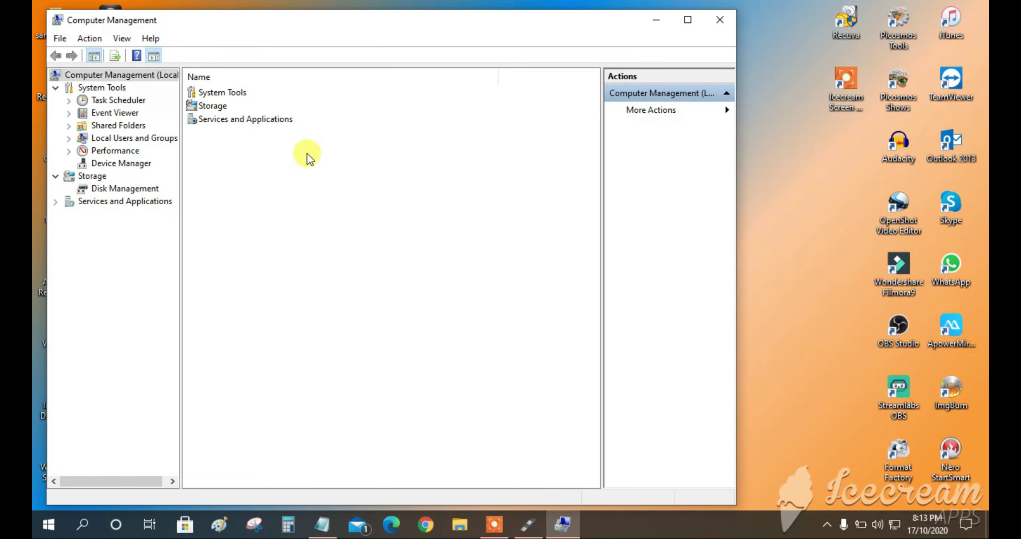
left_click(107, 191)
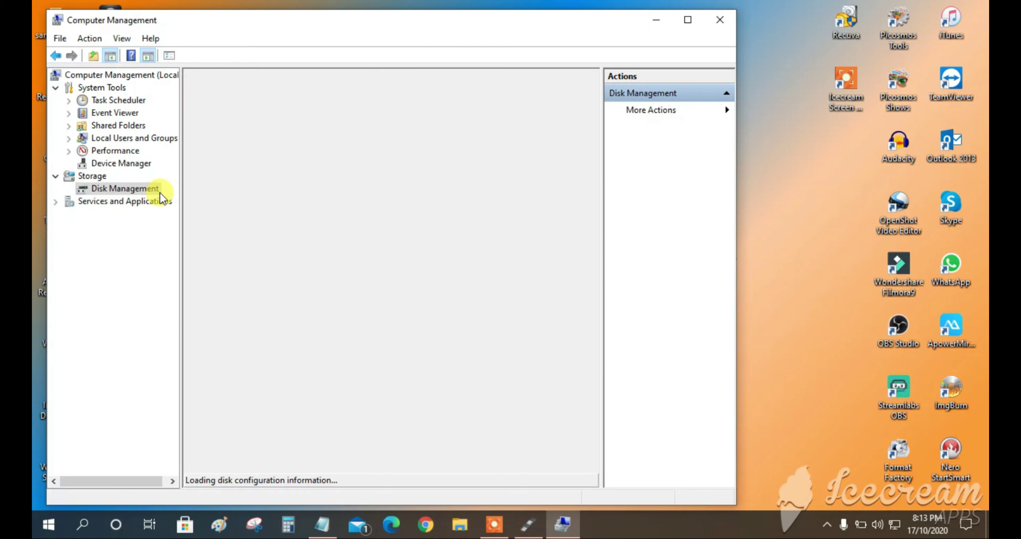
Step: Check the partition style of Disk 0 in its volume properties, and close Computer Management
left_click(211, 327)
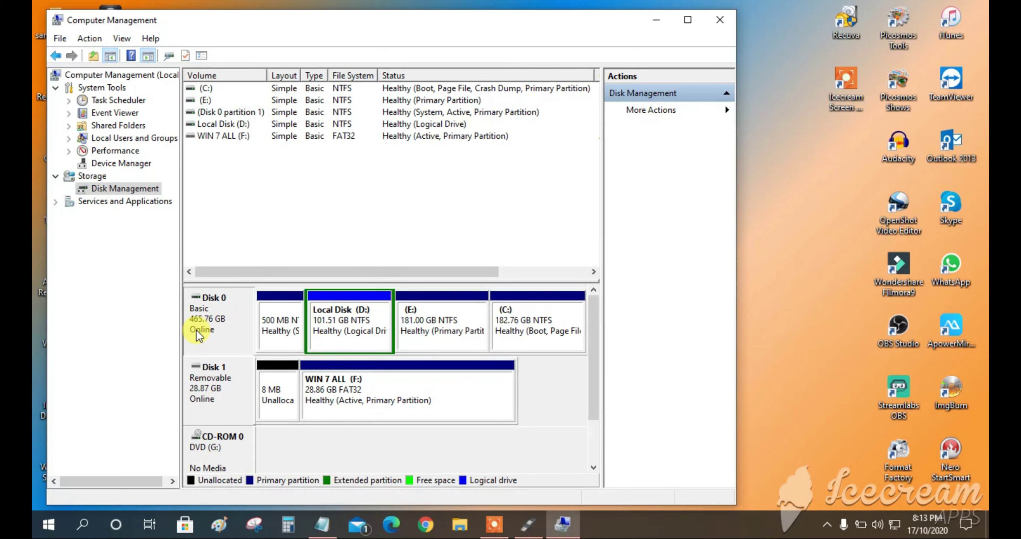
right_click(206, 315)
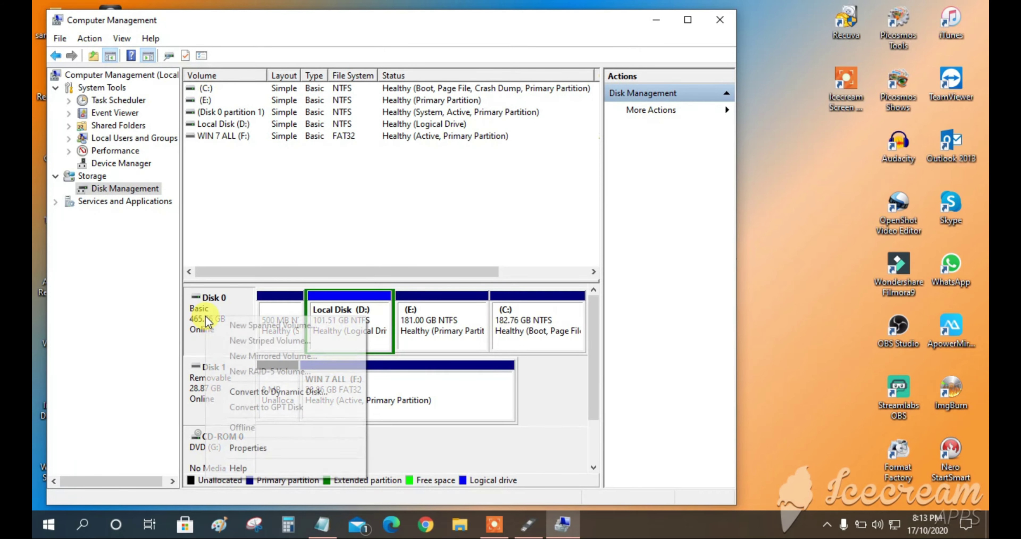
left_click(237, 447)
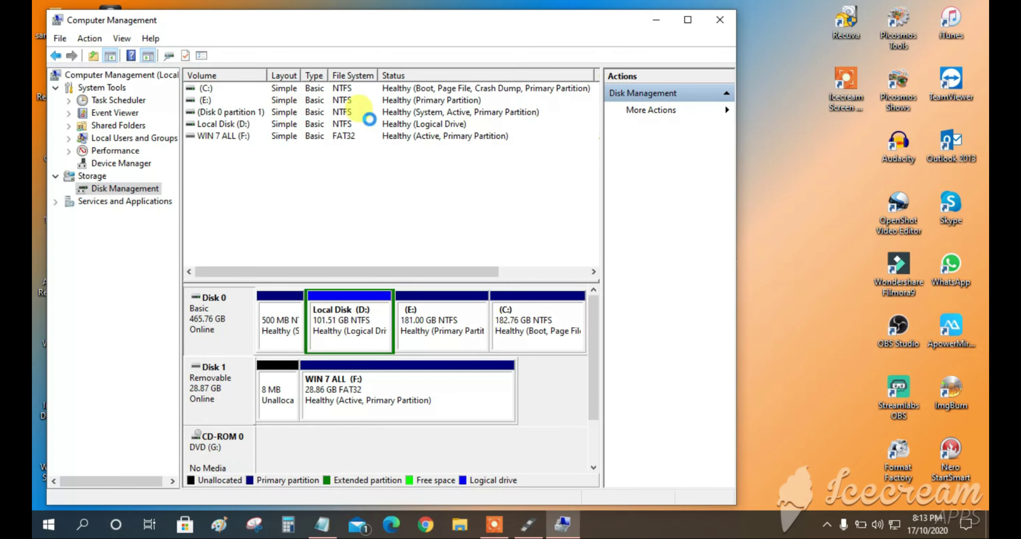
left_click(214, 127)
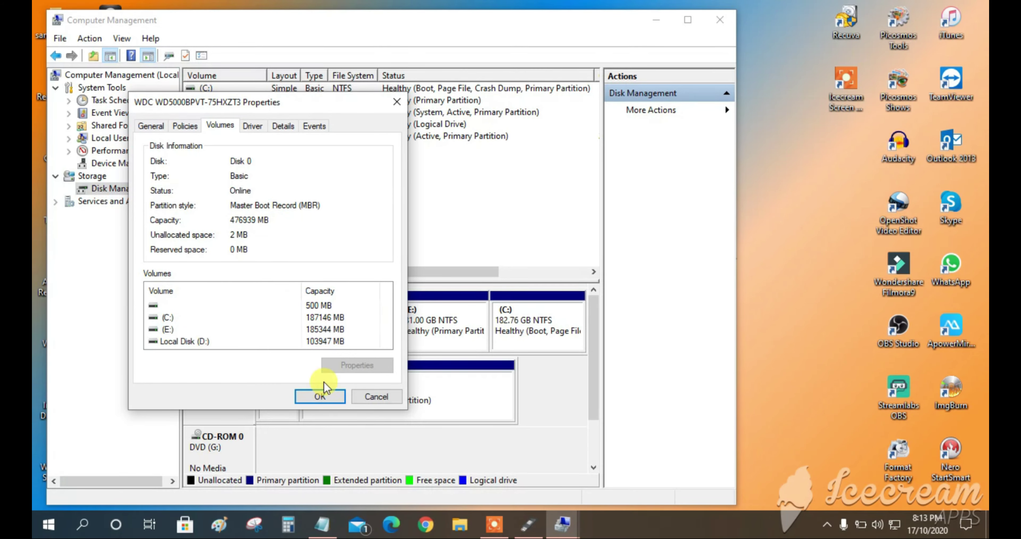
left_click(337, 397)
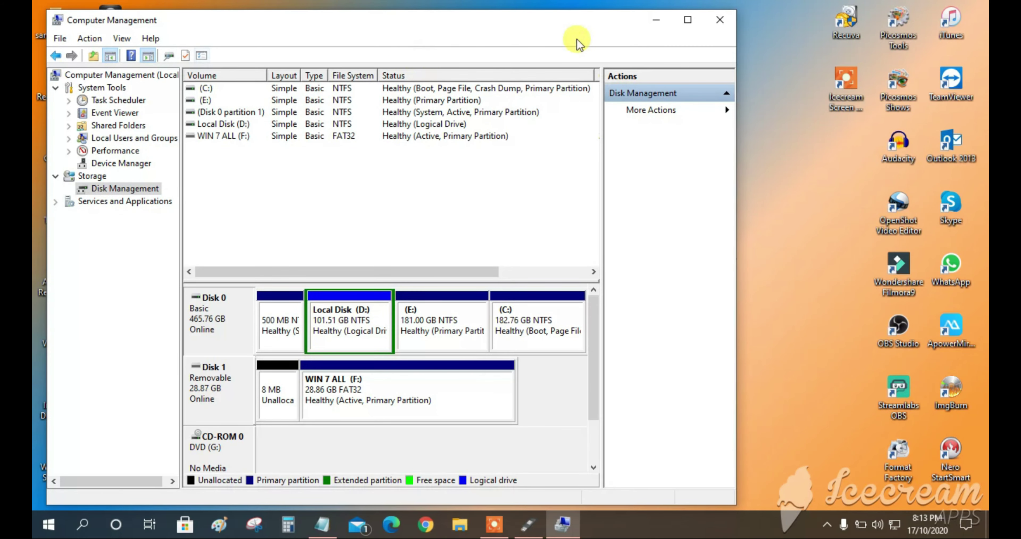
left_click(719, 20)
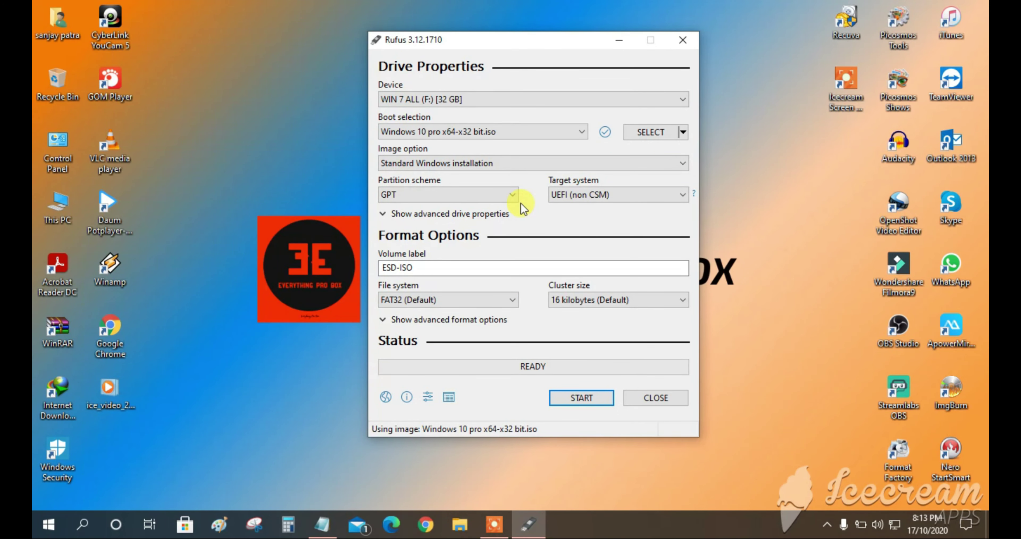
Step: Set the partition scheme to MBR and the volume label to "windows 10"
left_click(515, 196)
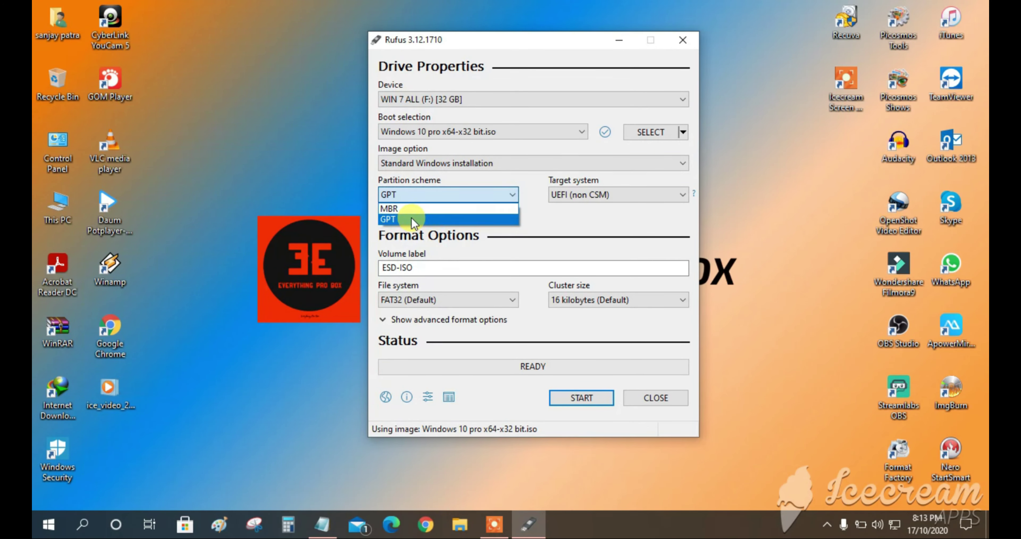
left_click(406, 210)
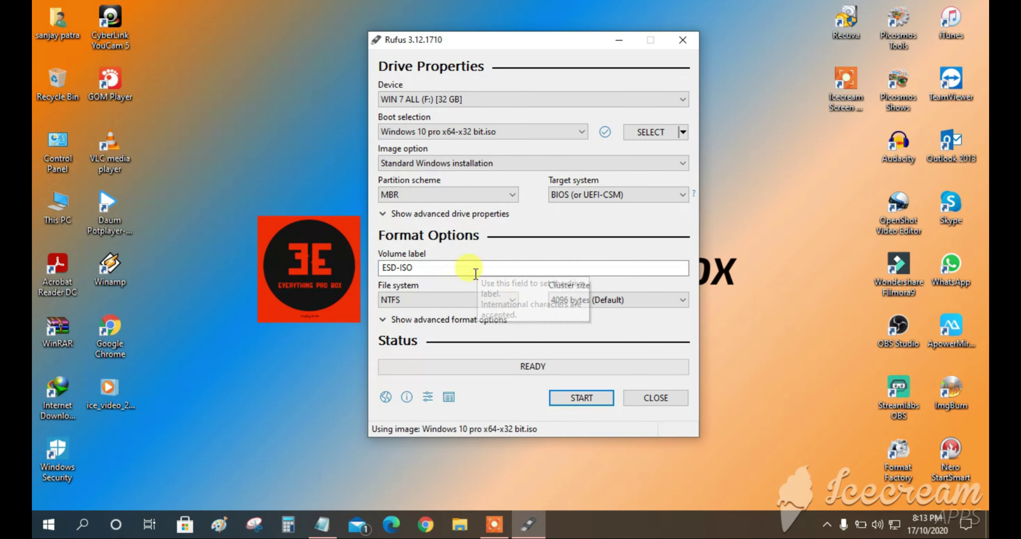
left_click_drag(475, 274, 398, 267)
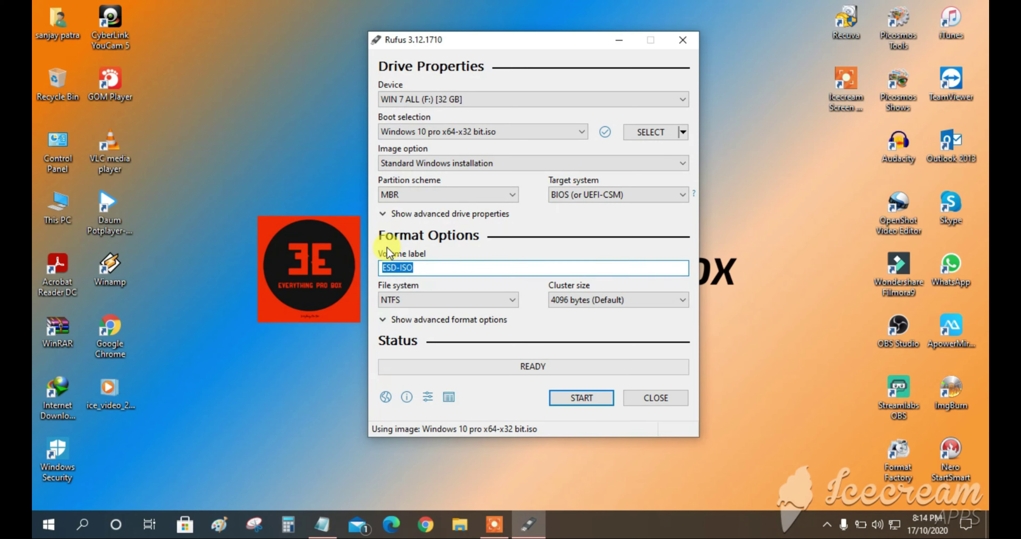
type("windows 1")
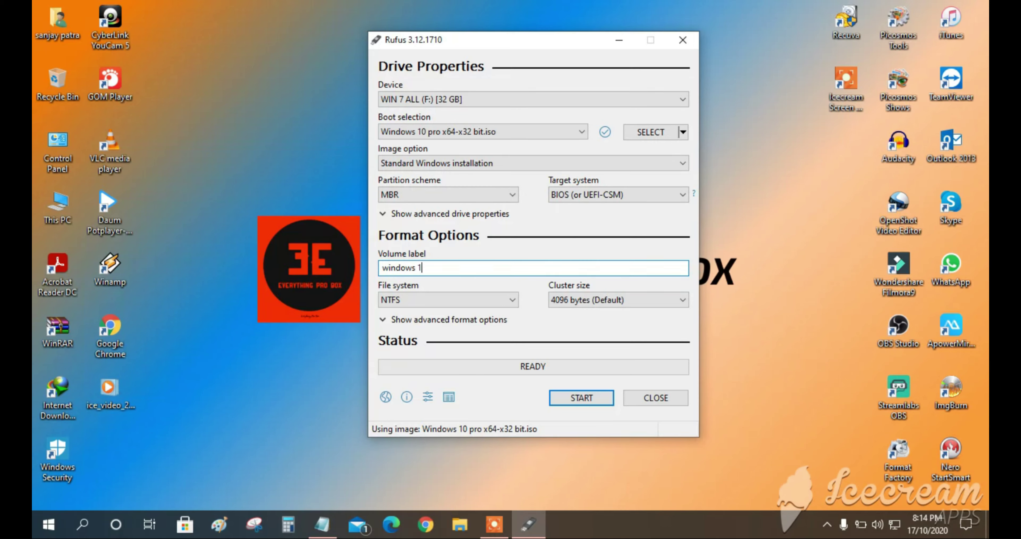
type("0")
Step: Start writing the Windows 10 image to the USB drive and agree to erase all data on it
left_click(586, 399)
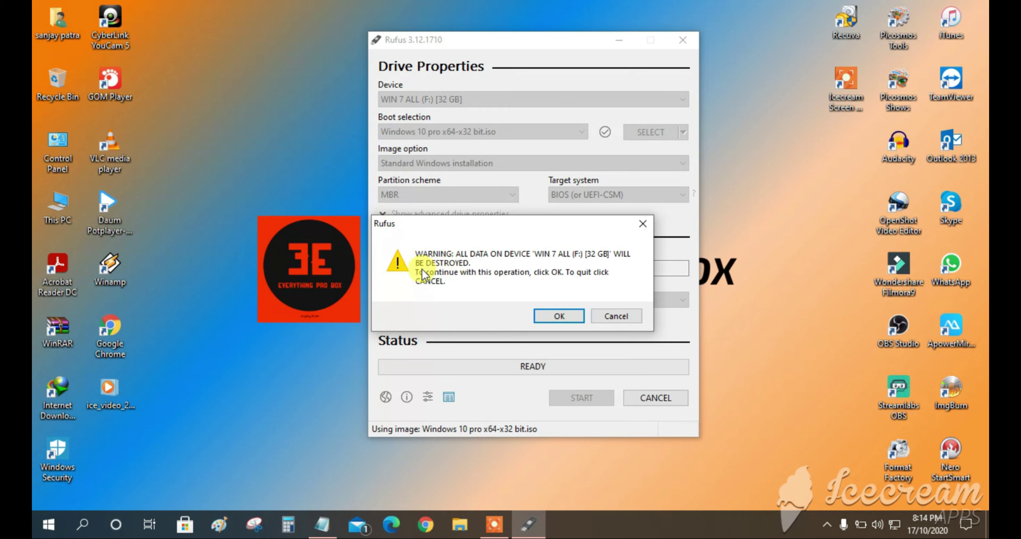
left_click(559, 316)
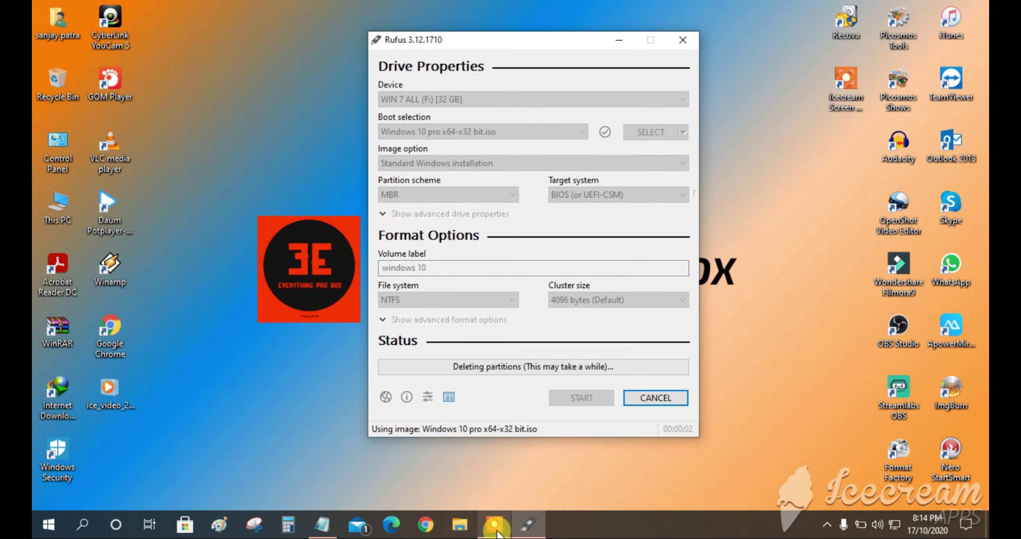
mouse_move(503, 530)
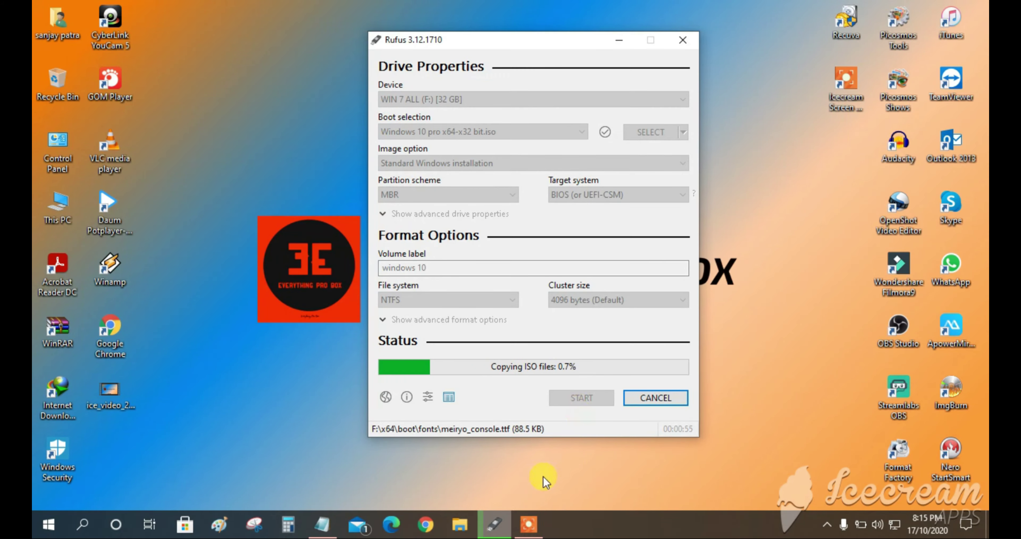
mouse_move(530, 525)
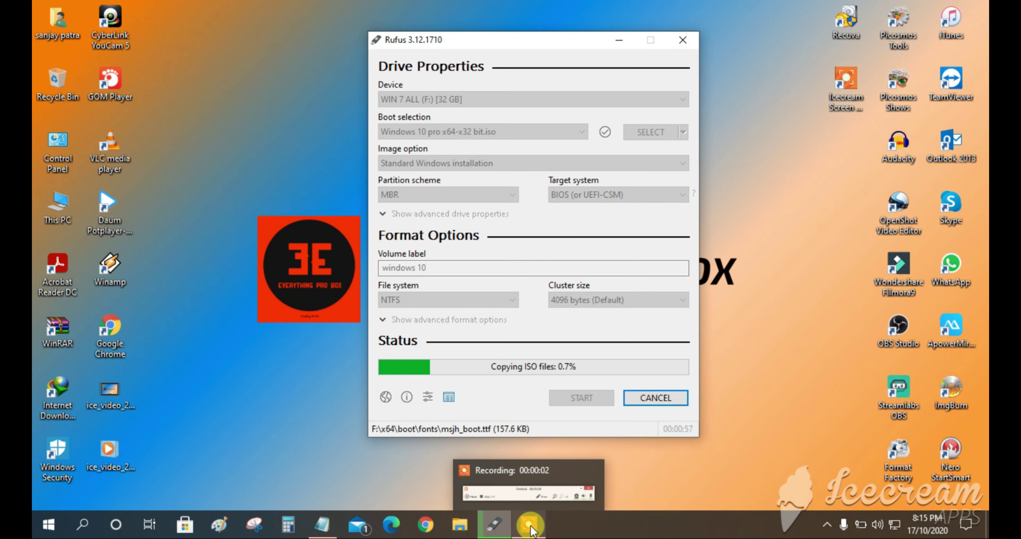
left_click(531, 495)
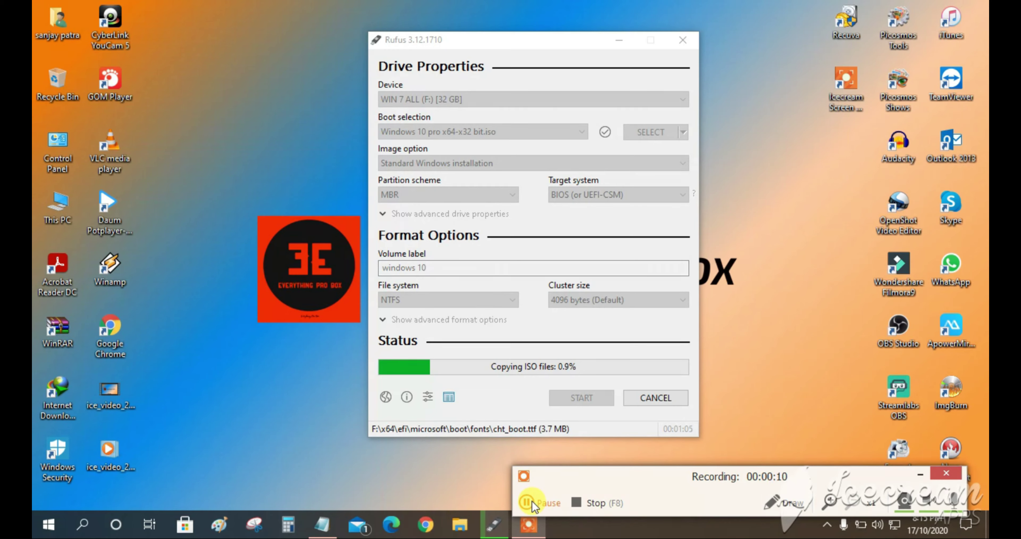
left_click(533, 502)
left_click(533, 502)
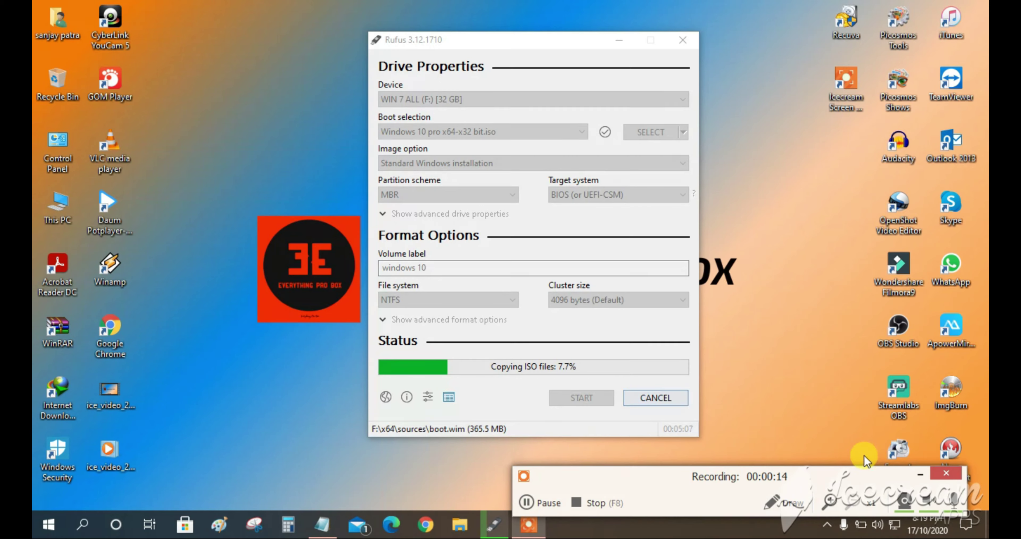
left_click(916, 469)
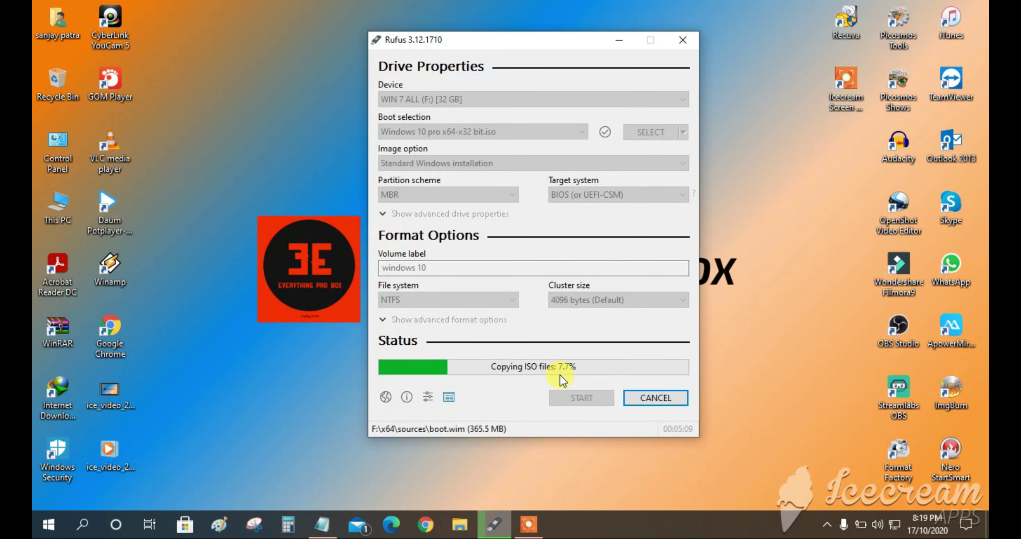
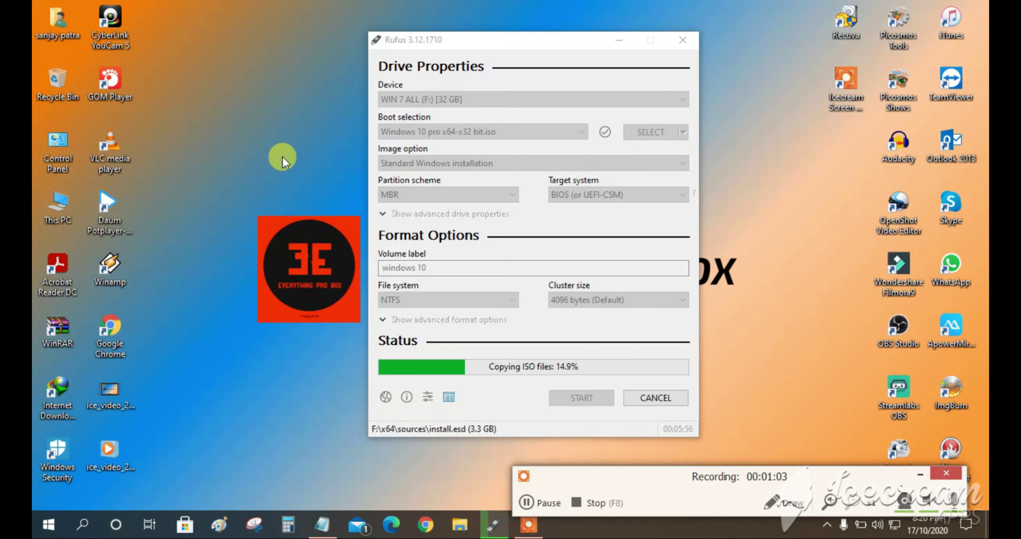
right_click(290, 120)
left_click(311, 163)
right_click(257, 87)
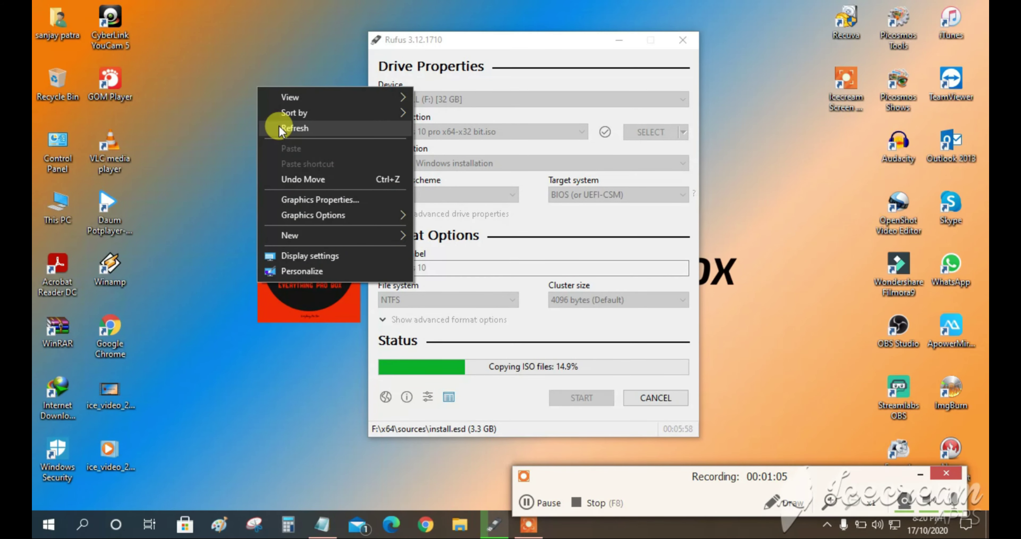
left_click(279, 125)
right_click(240, 73)
left_click(262, 113)
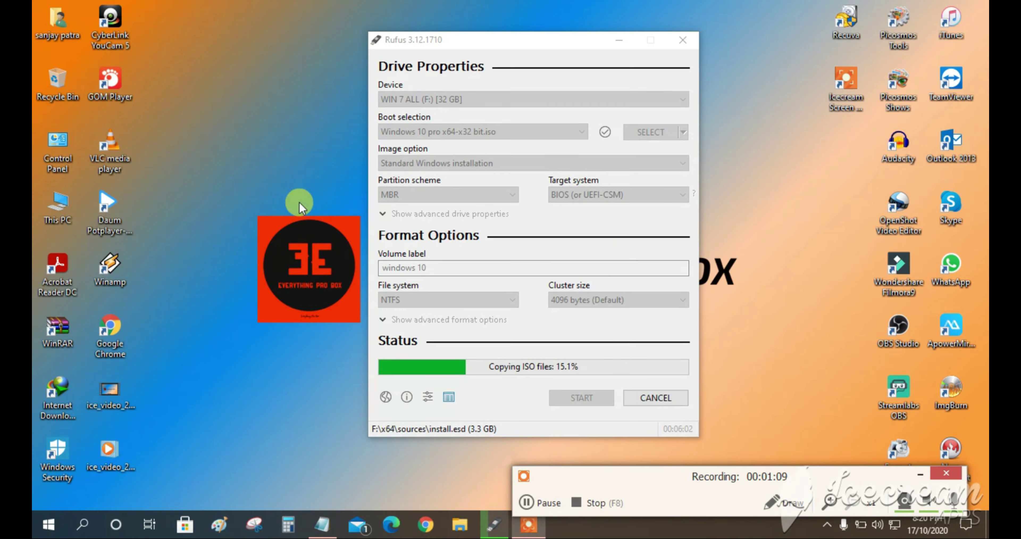
right_click(298, 200)
left_click(328, 243)
right_click(252, 158)
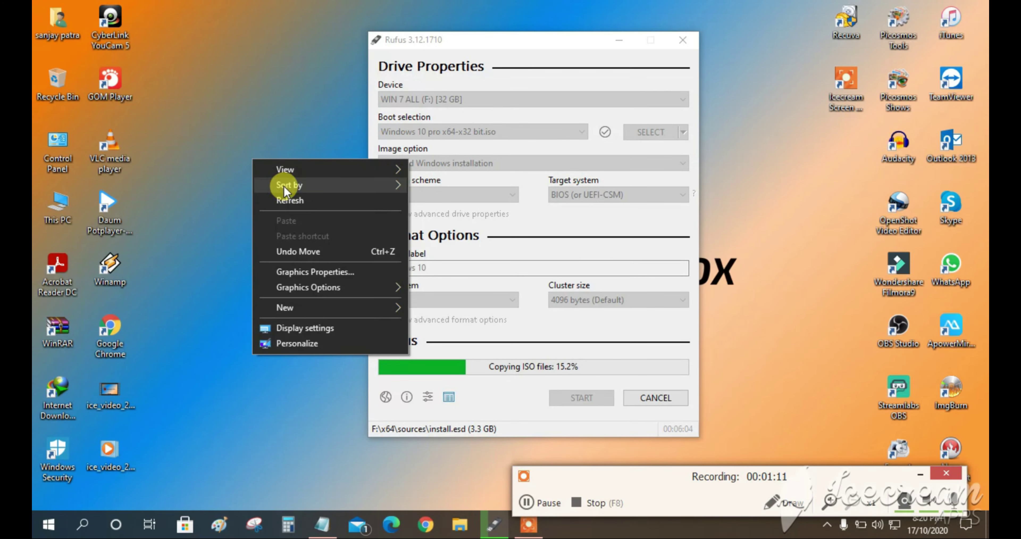
left_click(286, 200)
right_click(257, 139)
left_click(276, 179)
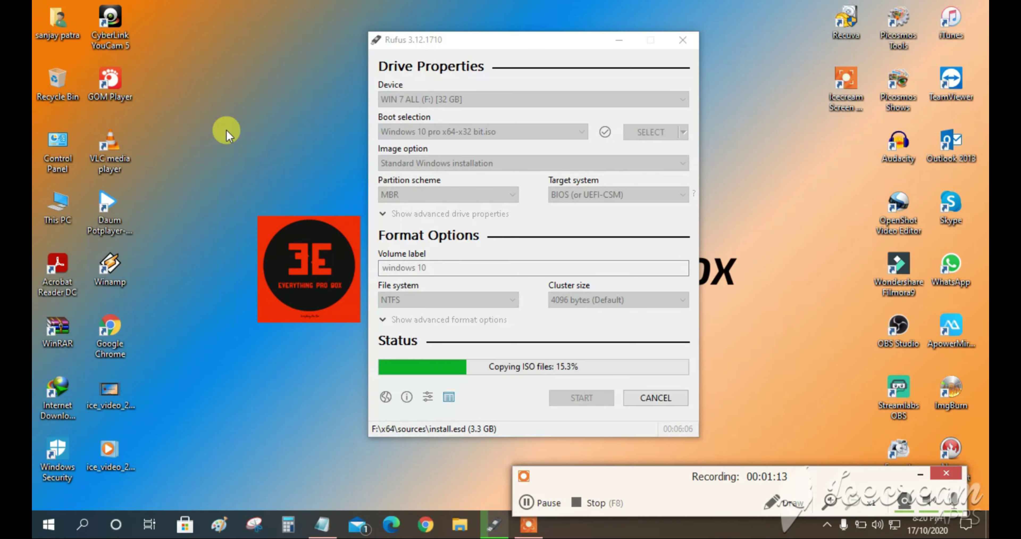
right_click(227, 130)
left_click(251, 167)
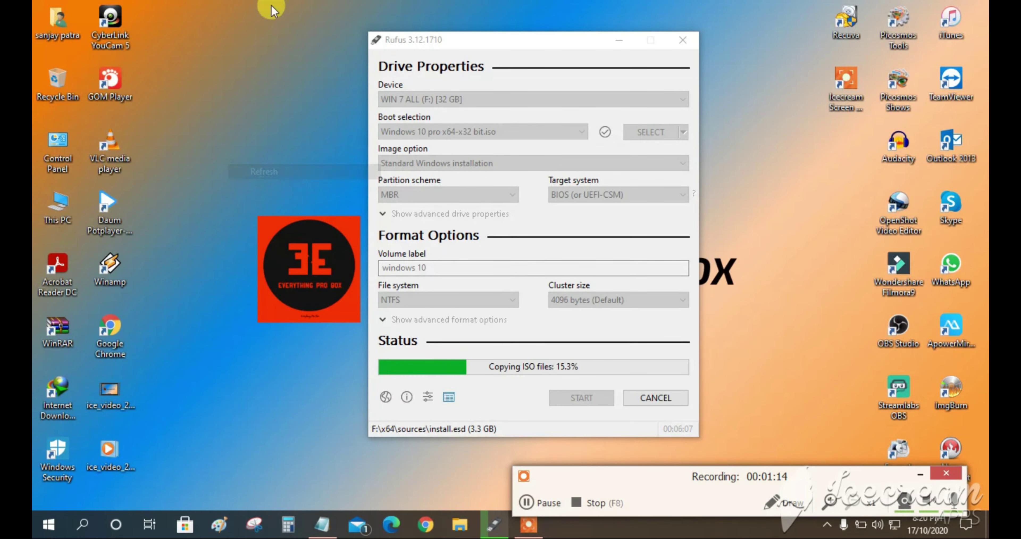
left_click(527, 505)
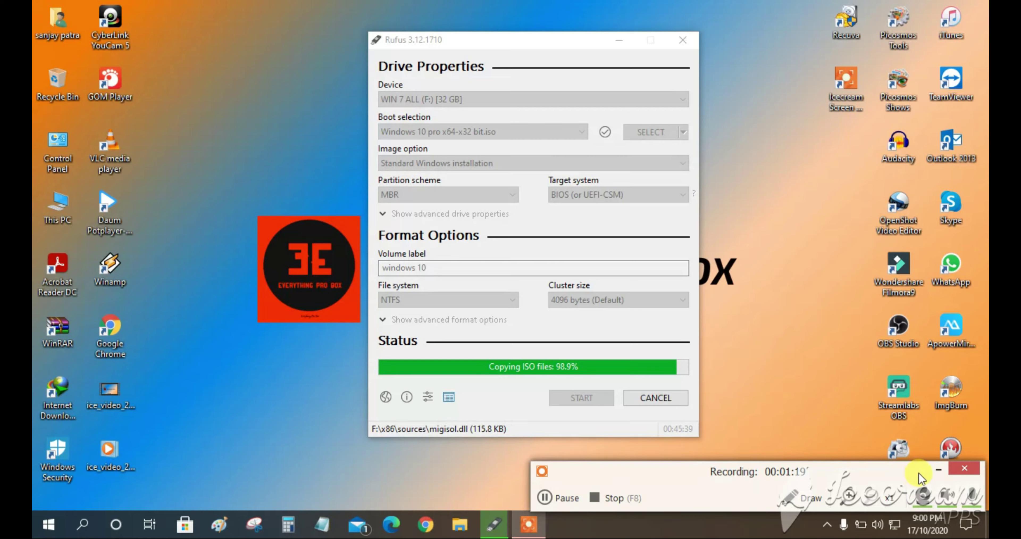
left_click(938, 471)
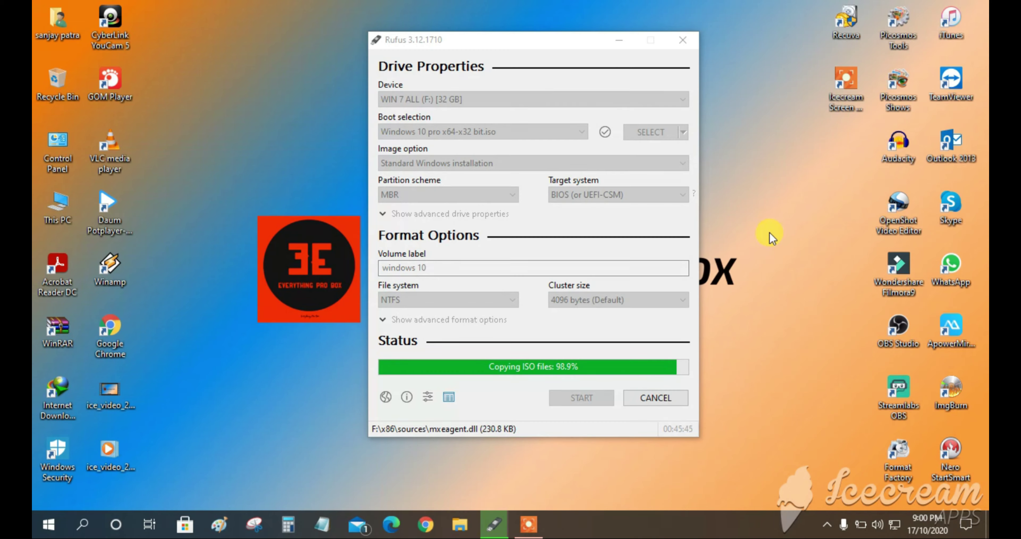
right_click(753, 186)
left_click(776, 231)
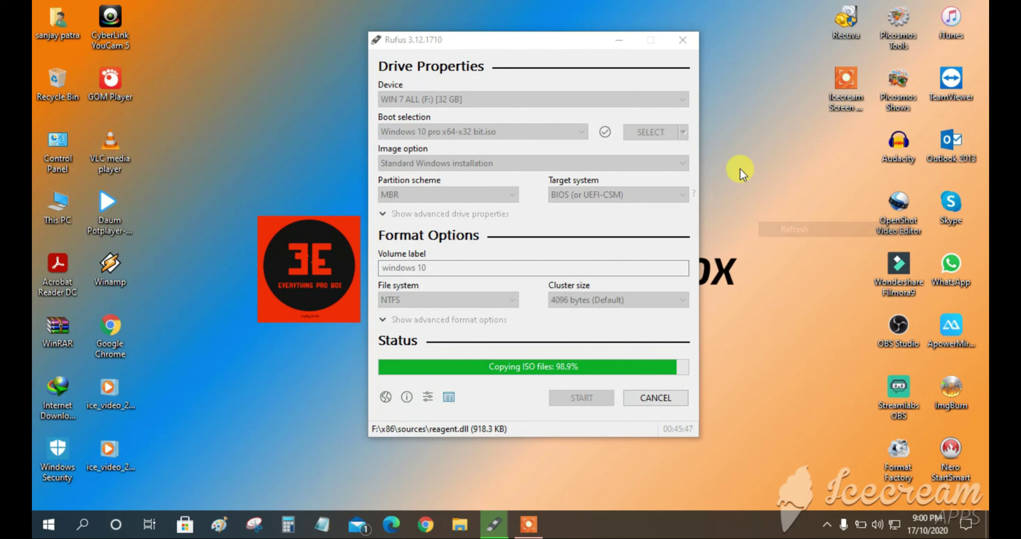
right_click(737, 163)
left_click(748, 192)
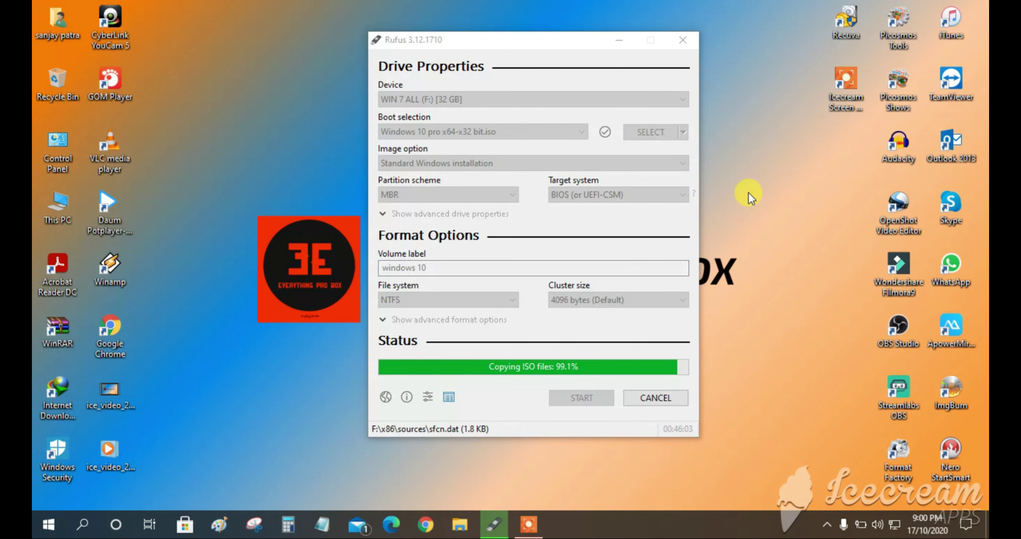
right_click(745, 155)
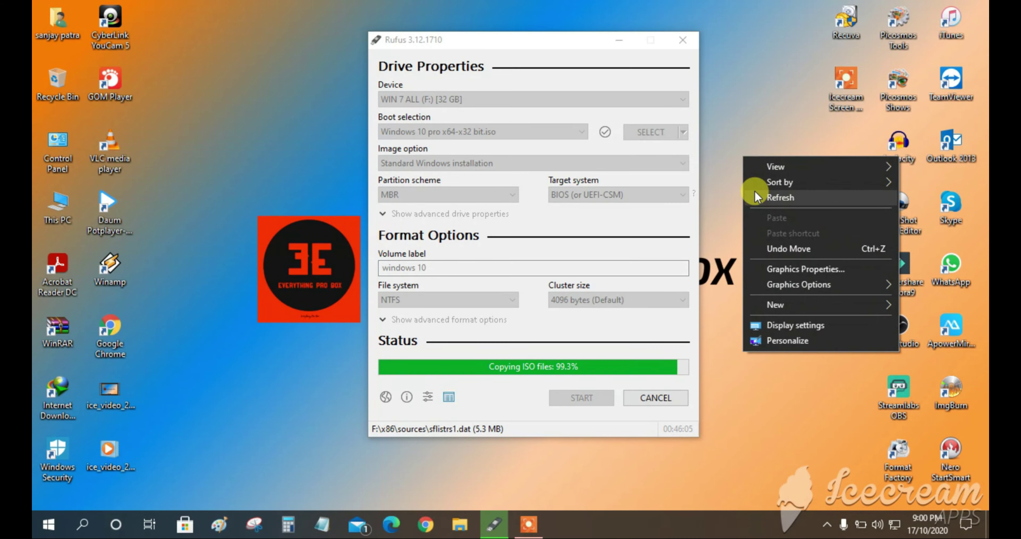
left_click(753, 197)
right_click(729, 147)
left_click(750, 187)
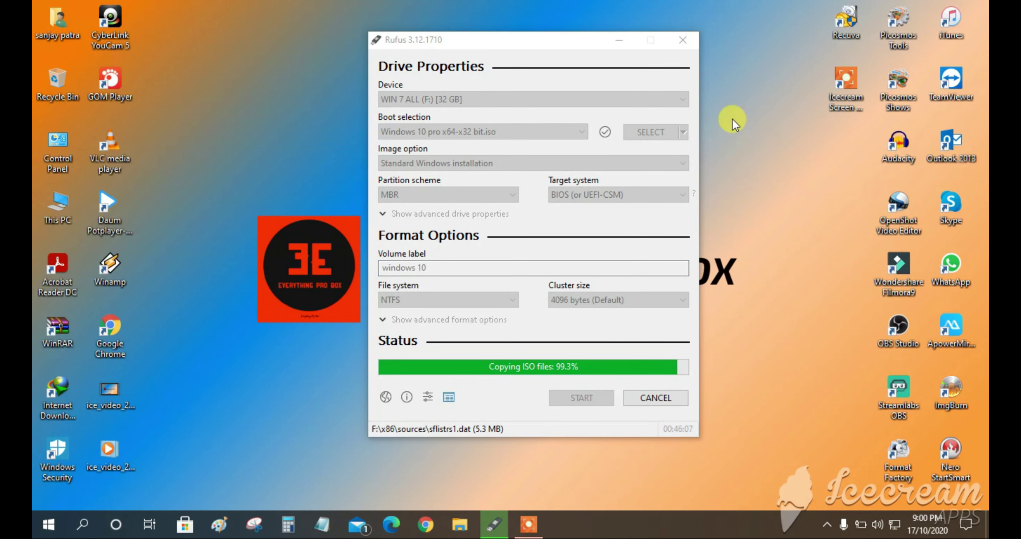
right_click(732, 119)
left_click(761, 167)
right_click(733, 120)
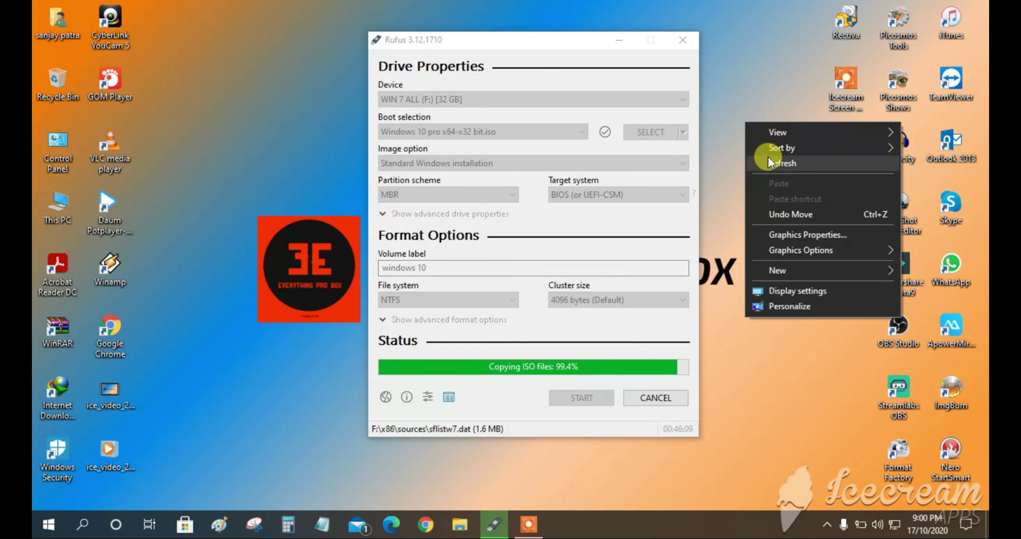
left_click(768, 158)
right_click(740, 116)
left_click(767, 157)
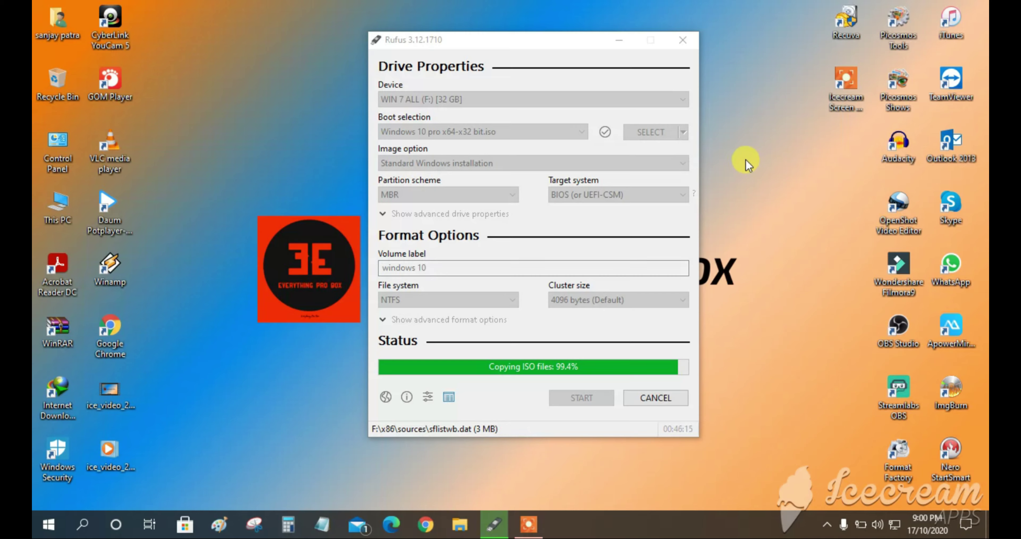
right_click(269, 135)
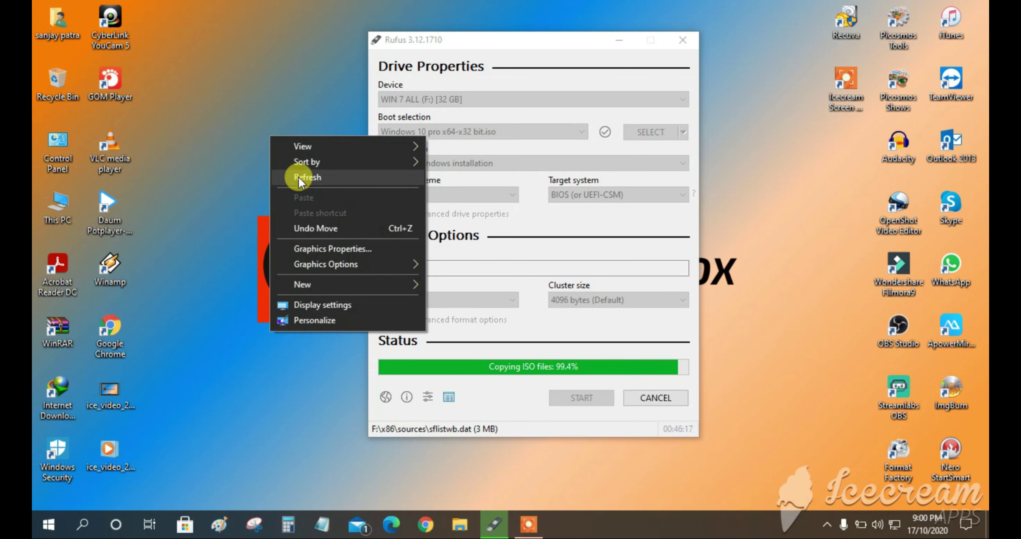
left_click(298, 176)
right_click(258, 129)
left_click(295, 170)
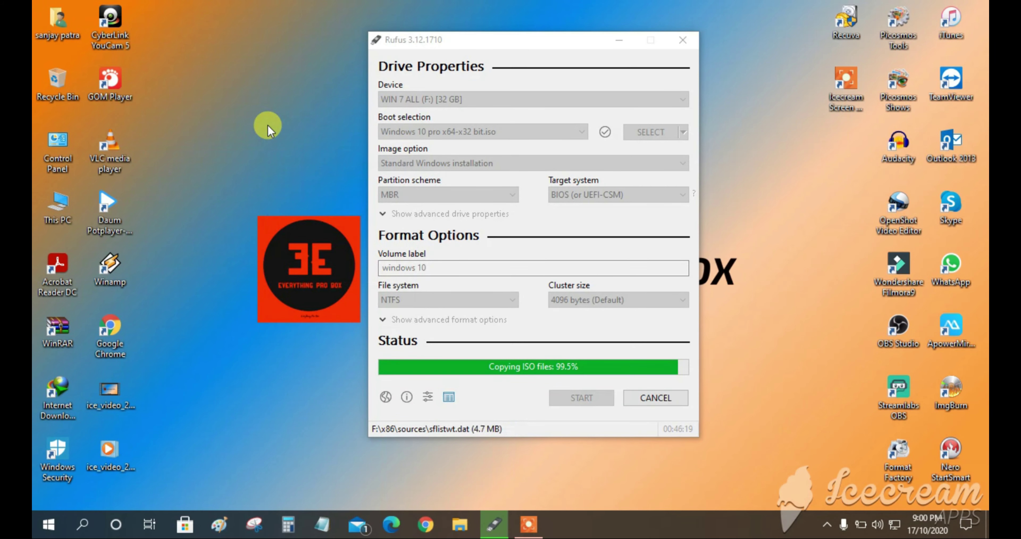
right_click(268, 124)
left_click(310, 166)
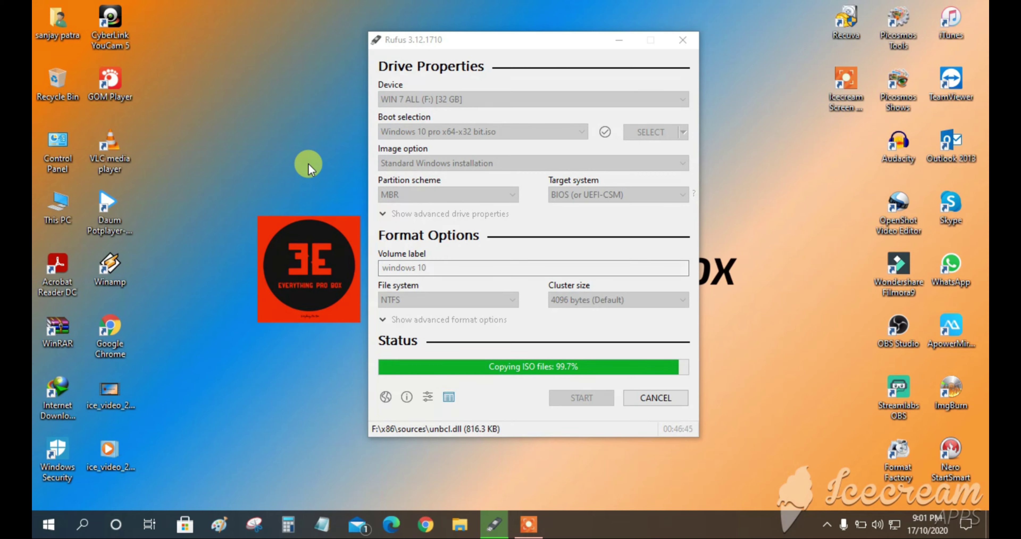
right_click(258, 112)
left_click(291, 153)
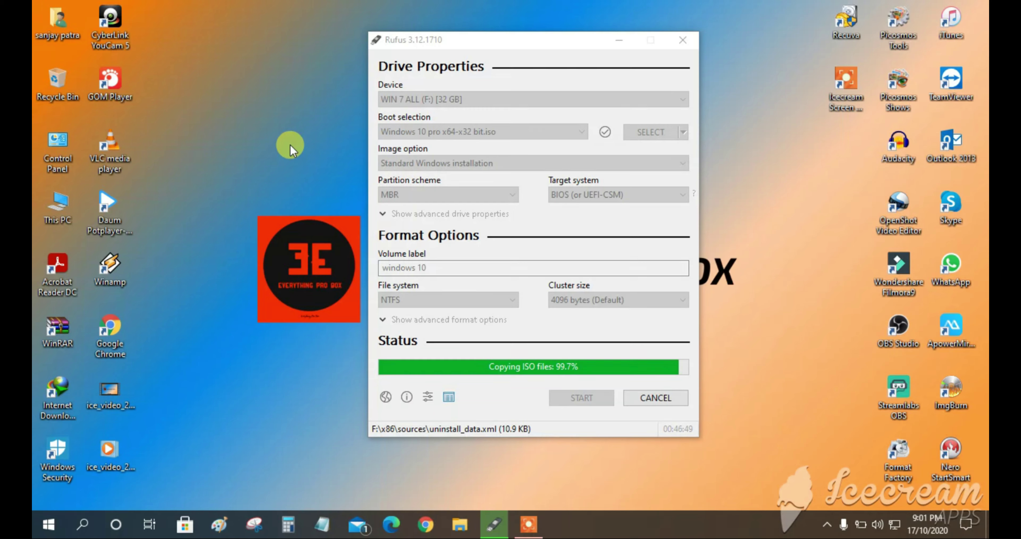
right_click(283, 125)
left_click(307, 166)
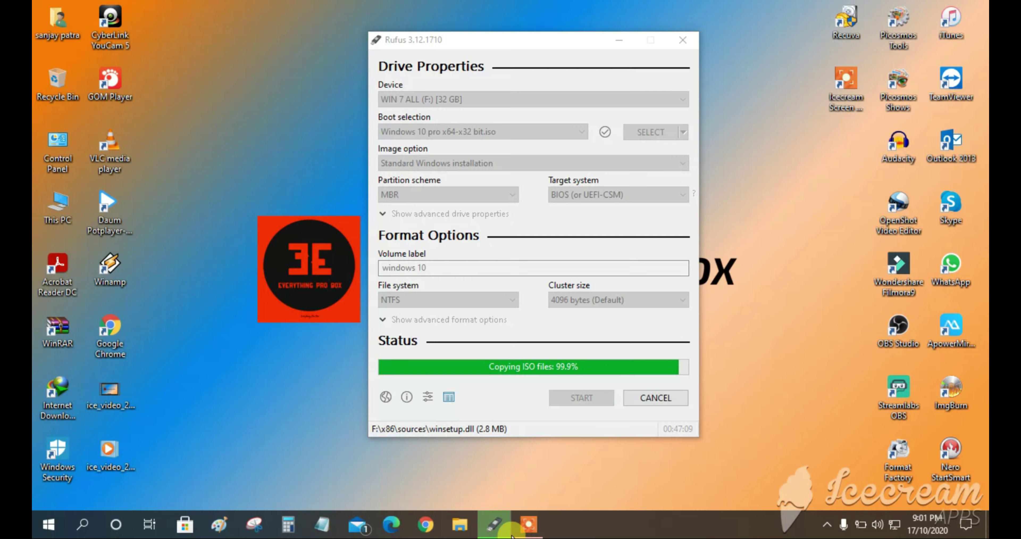
mouse_move(539, 531)
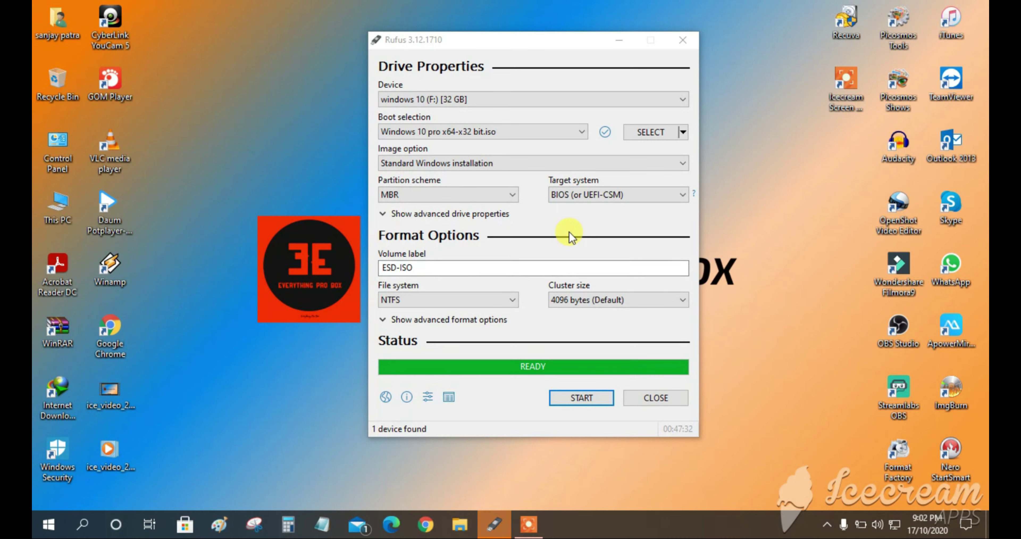
Step: Start writing to the USB drive again, cancel at the data-erase warning, and close Rufus
left_click(584, 399)
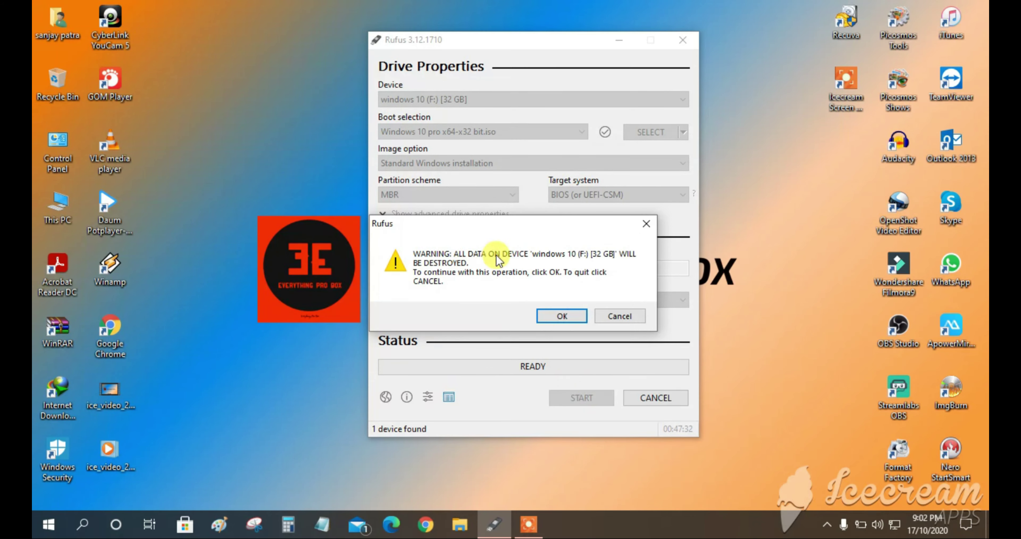
left_click(621, 315)
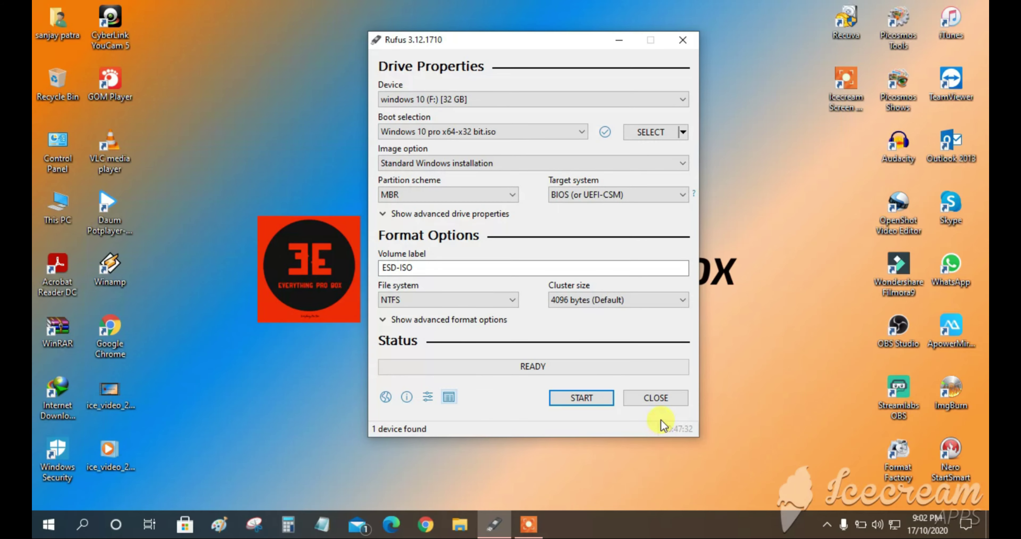
left_click(655, 398)
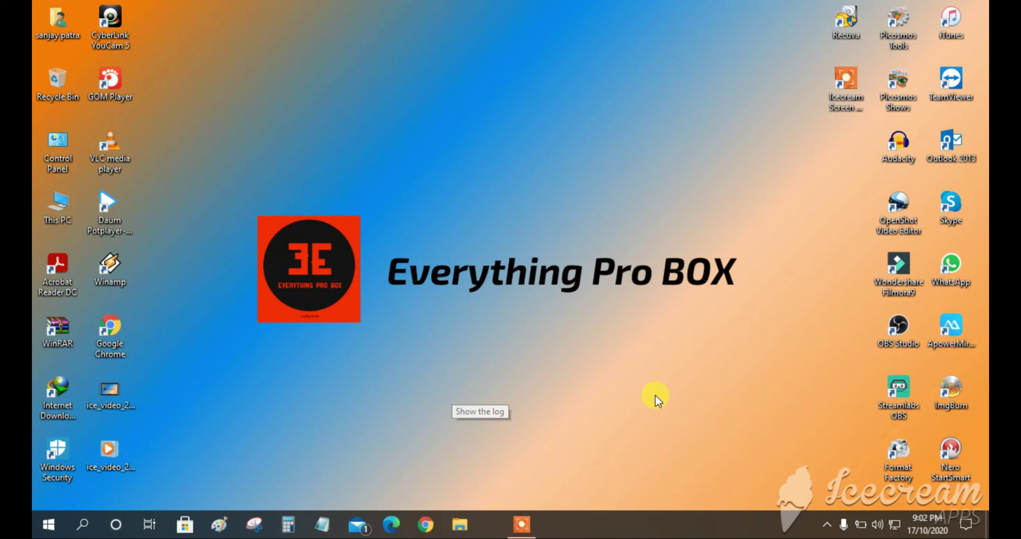
right_click(481, 197)
left_click(501, 244)
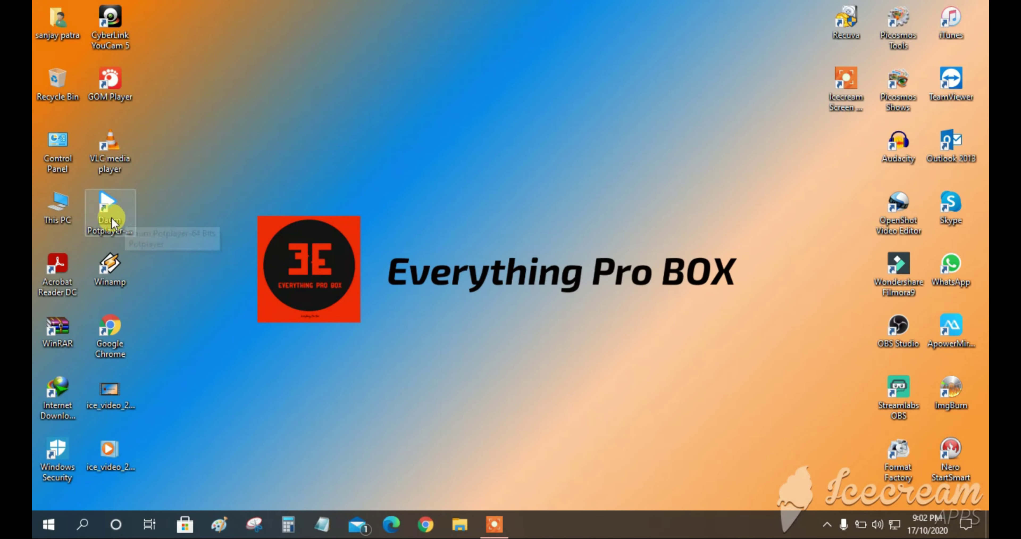
Step: Open This PC in File Explorer to check the finished USB drive, and minimize the window
key("super+e")
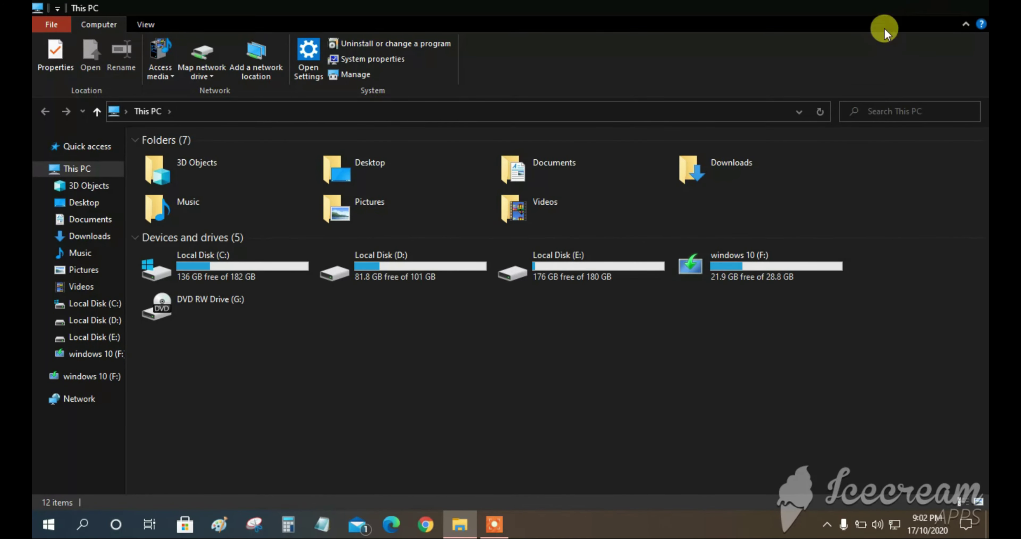
left_click(904, 8)
right_click(490, 131)
left_click(526, 176)
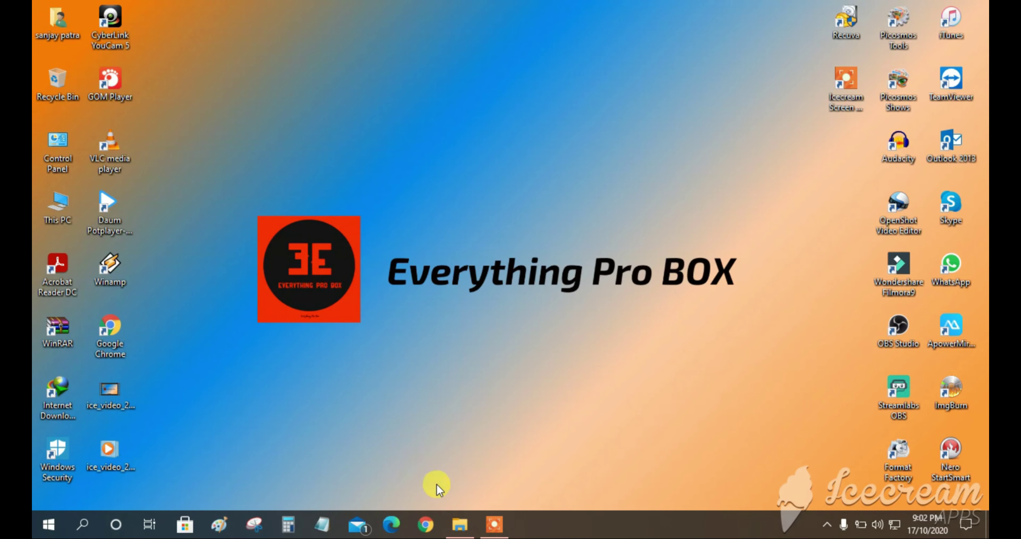
right_click(487, 101)
left_click(523, 145)
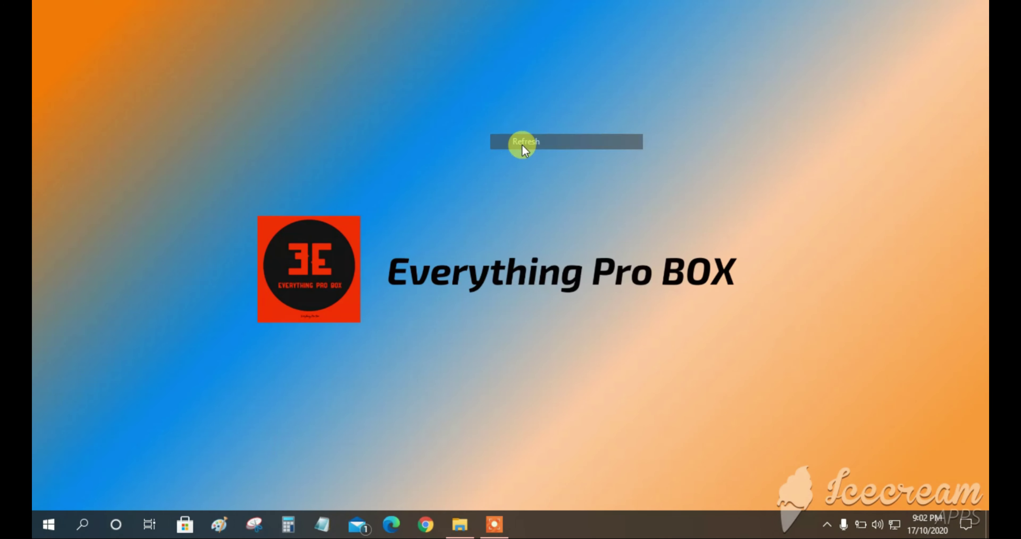